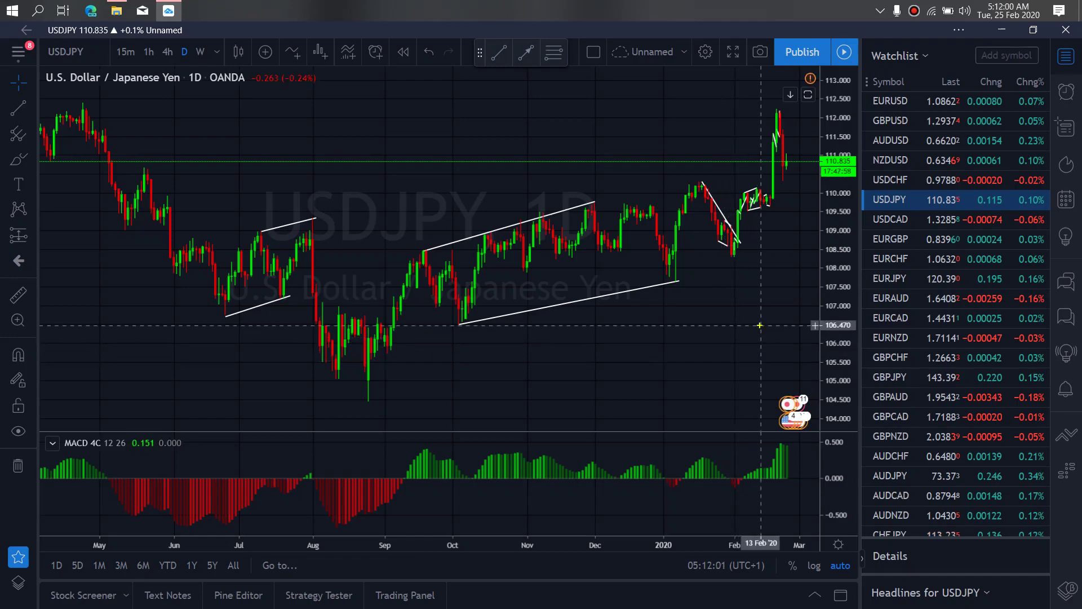
- Sketch a yellow USDJPY daily forecast (drop, rebound check-mark, wedge lines), then move to 4h
left_click_drag(778, 111, 782, 165)
mouse_move(784, 176)
left_mouse_down()
mouse_move(819, 131)
mouse_move(828, 189)
left_mouse_up()
left_click_drag(780, 110, 839, 156)
mouse_move(773, 163)
left_mouse_down()
mouse_move(828, 198)
mouse_move(846, 192)
mouse_move(870, 17)
left_mouse_up()
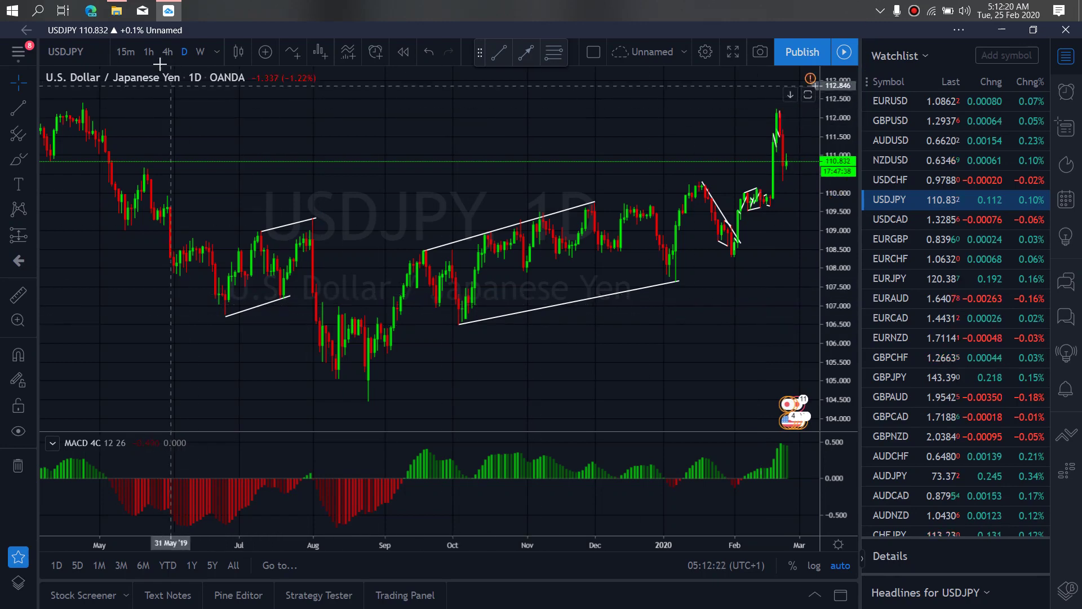
left_click(167, 51)
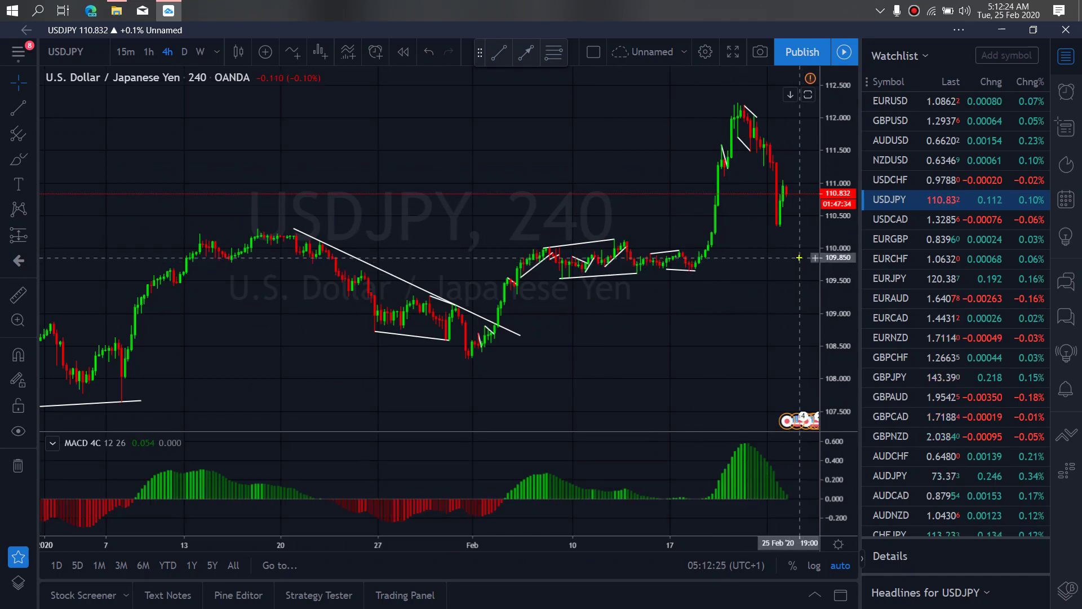
- Sketch yellow rise and peak-then-drop paths on the USDJPY 4h chart, then clear them
mouse_move(779, 225)
left_mouse_down()
mouse_move(784, 195)
mouse_move(847, 187)
mouse_move(857, 151)
left_mouse_up()
left_click_drag(769, 187, 855, 150)
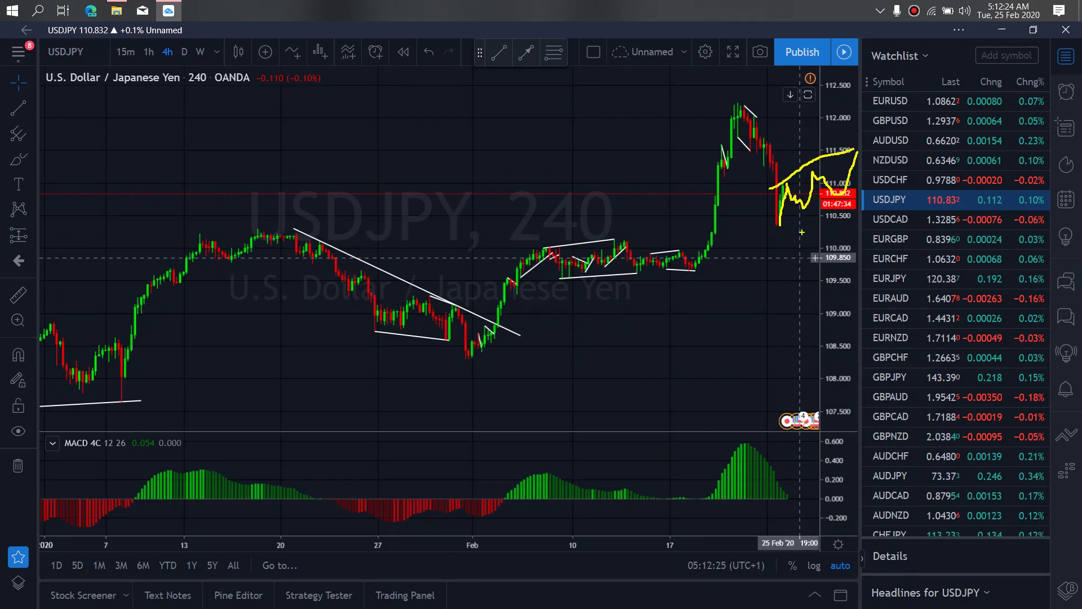
mouse_move(777, 229)
left_mouse_down()
mouse_move(871, 167)
mouse_move(855, 150)
mouse_move(900, 283)
left_mouse_up()
key("Escape")
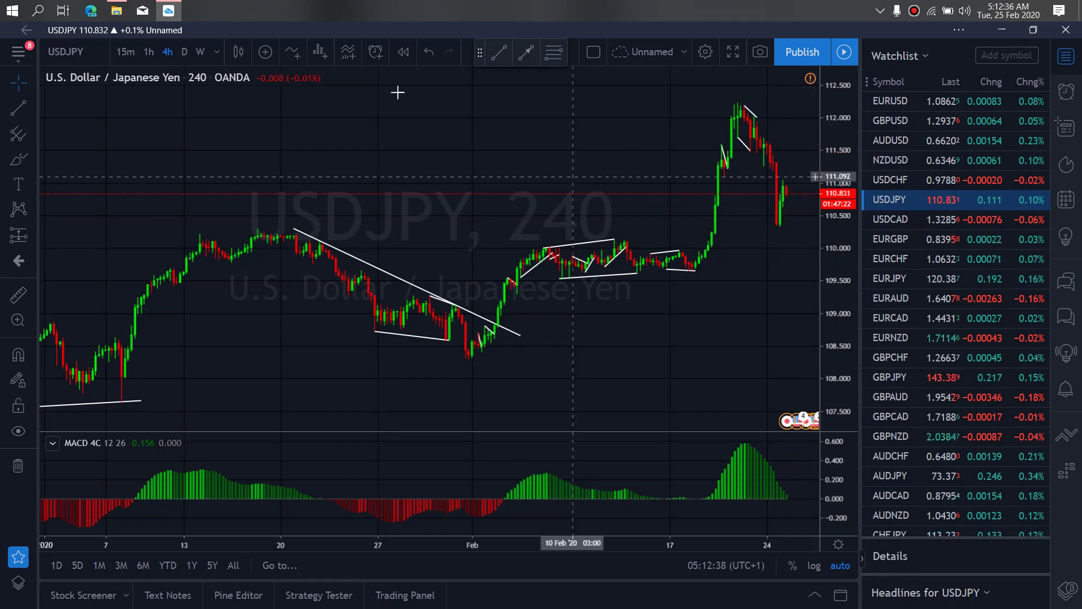
- On the USDJPY 1h chart, draw a white trend line rising from the latest low
left_click(148, 52)
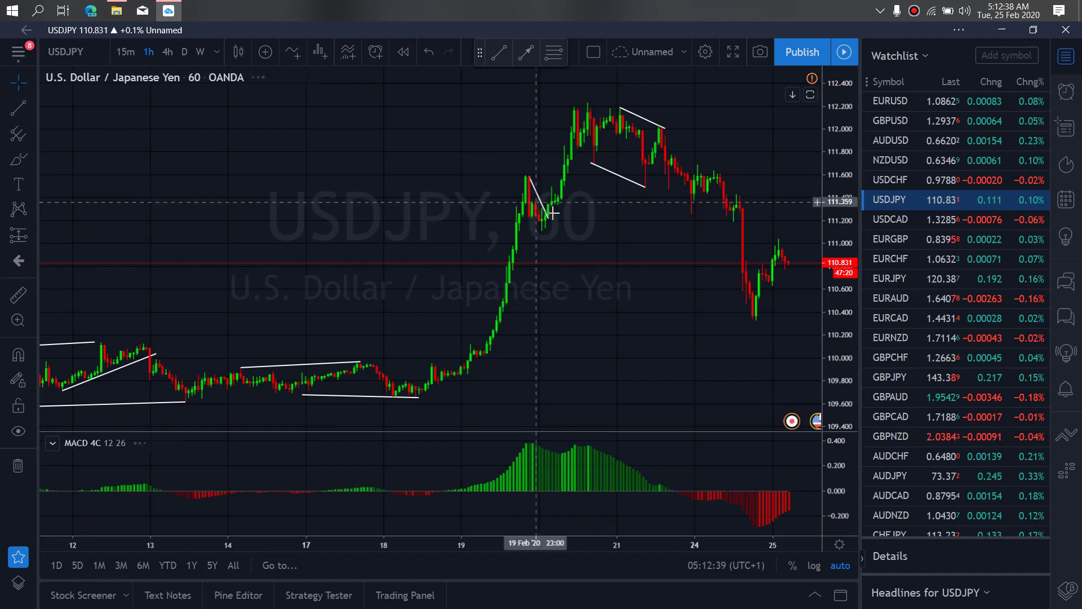
left_click(499, 52)
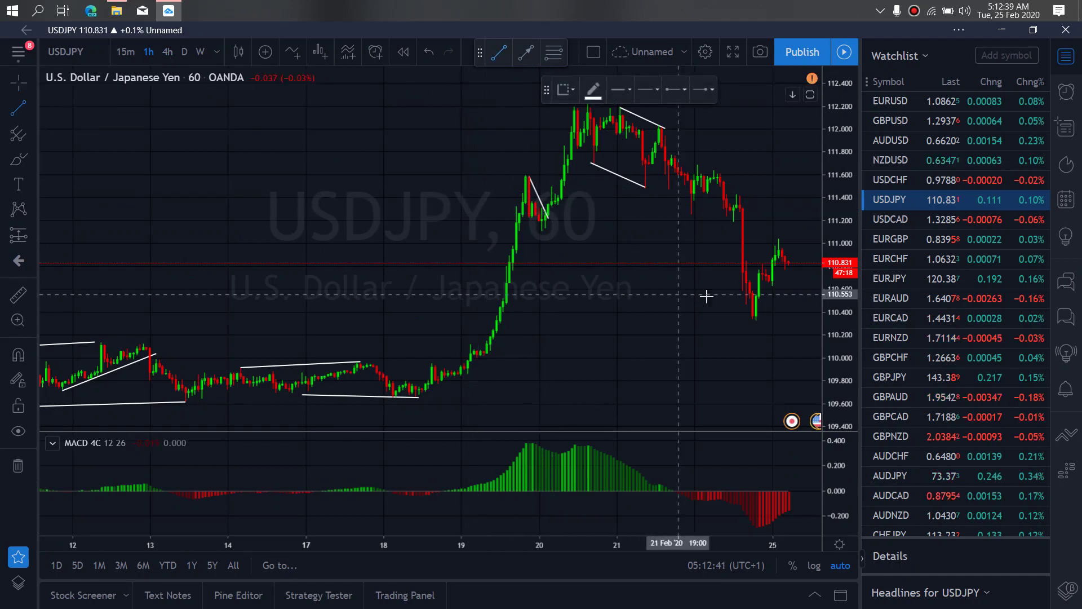
left_click(756, 323)
left_click(791, 249)
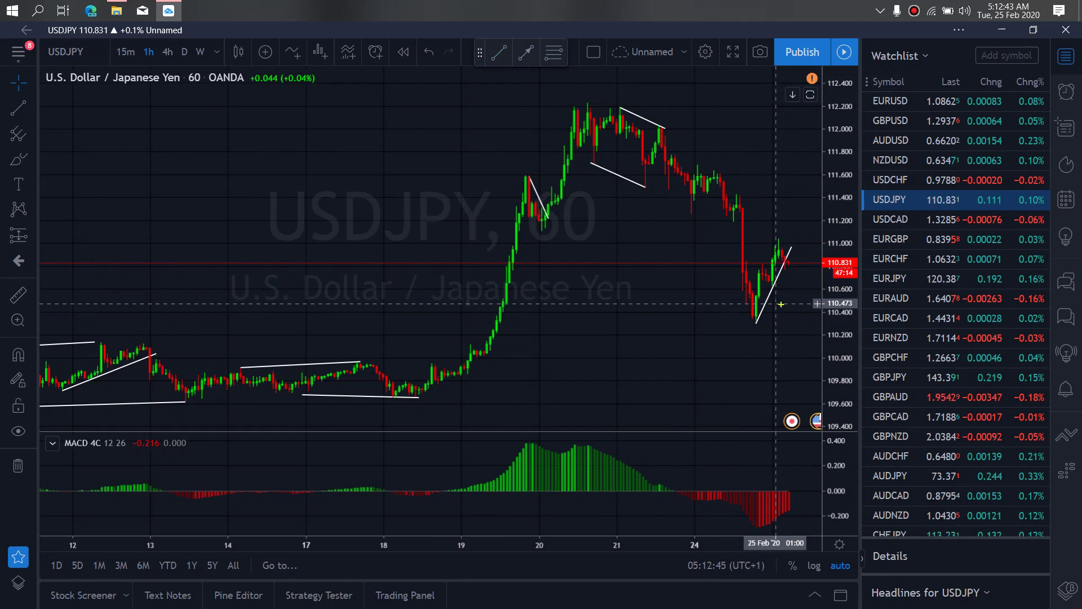
- Sketch a yellow zigzag forecast with rising upper and lower channel lines
mouse_move(779, 244)
left_mouse_down()
mouse_move(788, 269)
mouse_move(800, 266)
mouse_move(818, 285)
mouse_move(841, 215)
mouse_move(863, 250)
mouse_move(896, 242)
mouse_move(912, 186)
mouse_move(786, 261)
mouse_move(753, 307)
left_mouse_up()
mouse_move(738, 362)
left_mouse_down()
mouse_move(921, 242)
mouse_move(940, 218)
left_mouse_up()
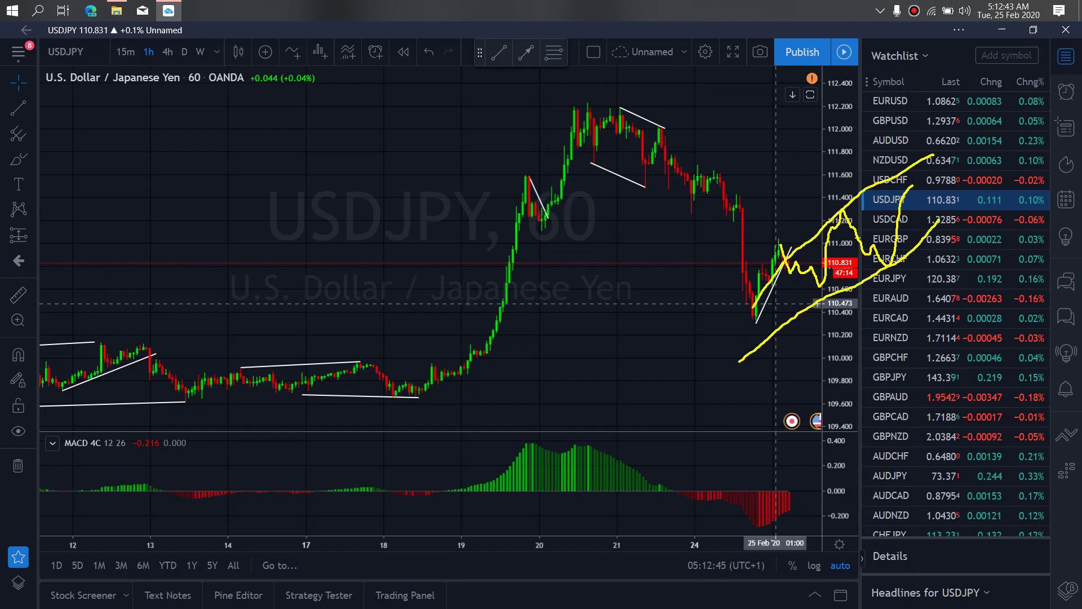
left_click_drag(766, 281, 901, 193)
left_click_drag(778, 302, 919, 243)
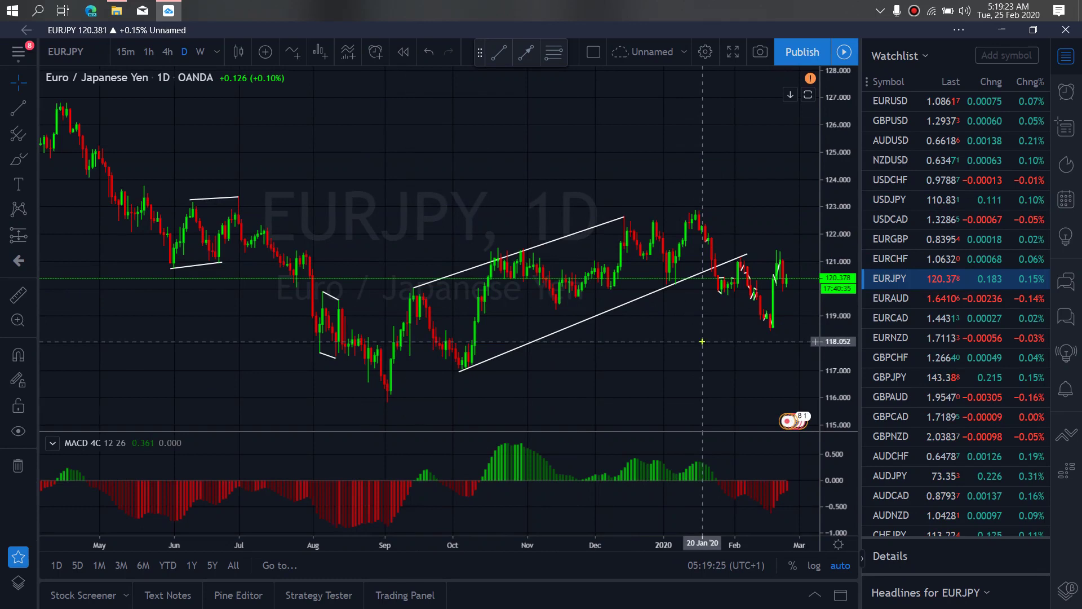
- Sketch a short yellow drop and curved stroke on EURJPY daily, then move to 4h
left_click_drag(780, 252, 786, 282)
left_click_drag(793, 264, 806, 295)
mouse_move(771, 249)
left_mouse_down()
mouse_move(819, 281)
mouse_move(807, 297)
mouse_move(820, 239)
left_mouse_up()
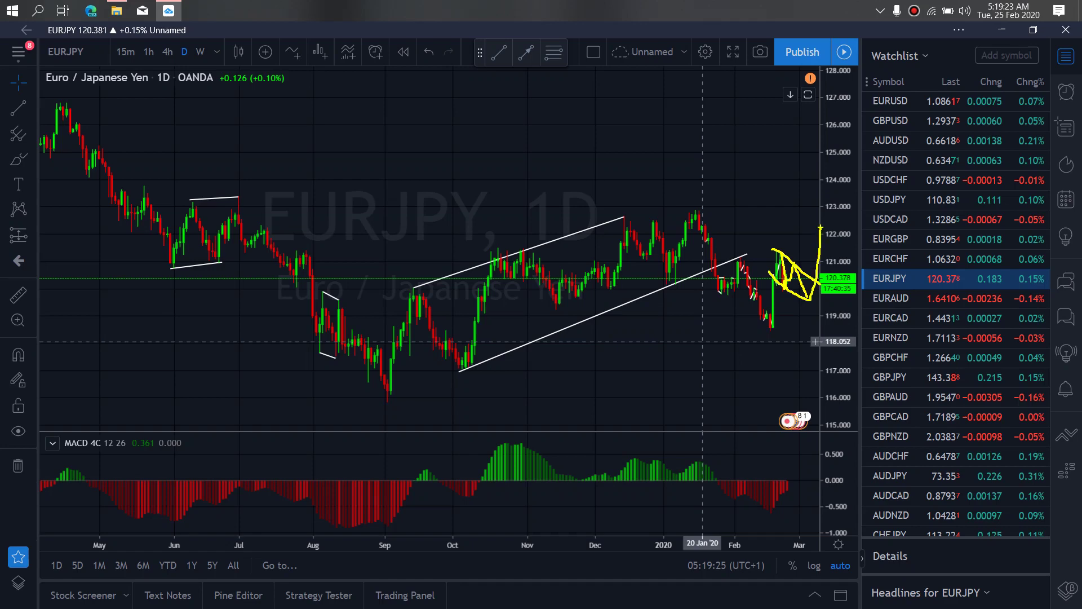
left_click(165, 53)
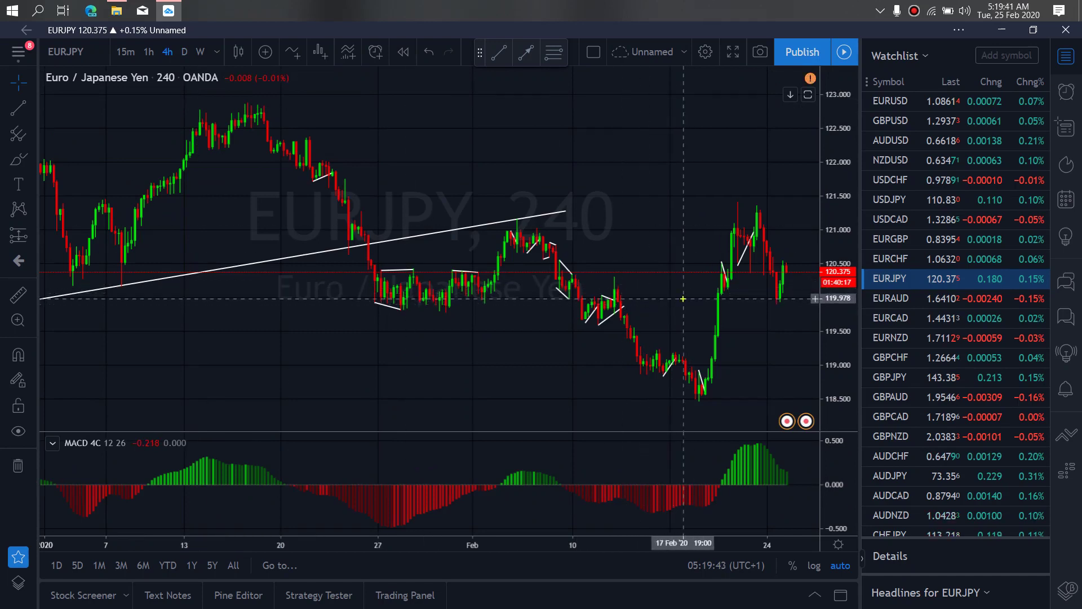
- Sketch a yellow diamond-shaped forecast on the EURJPY 4h chart, then clear it
mouse_move(736, 199)
left_mouse_down()
mouse_move(748, 274)
mouse_move(757, 208)
mouse_move(772, 287)
mouse_move(789, 254)
left_mouse_up()
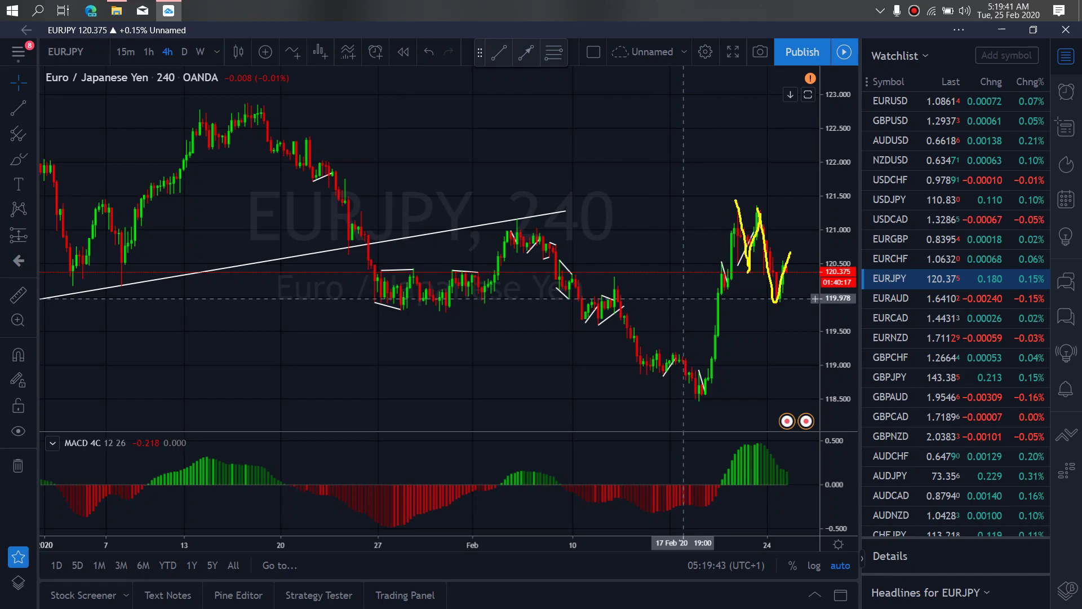
mouse_move(755, 205)
left_mouse_down()
mouse_move(749, 243)
mouse_move(761, 282)
mouse_move(788, 304)
left_mouse_up()
mouse_move(795, 243)
left_mouse_down()
mouse_move(810, 326)
mouse_move(866, 147)
left_mouse_up()
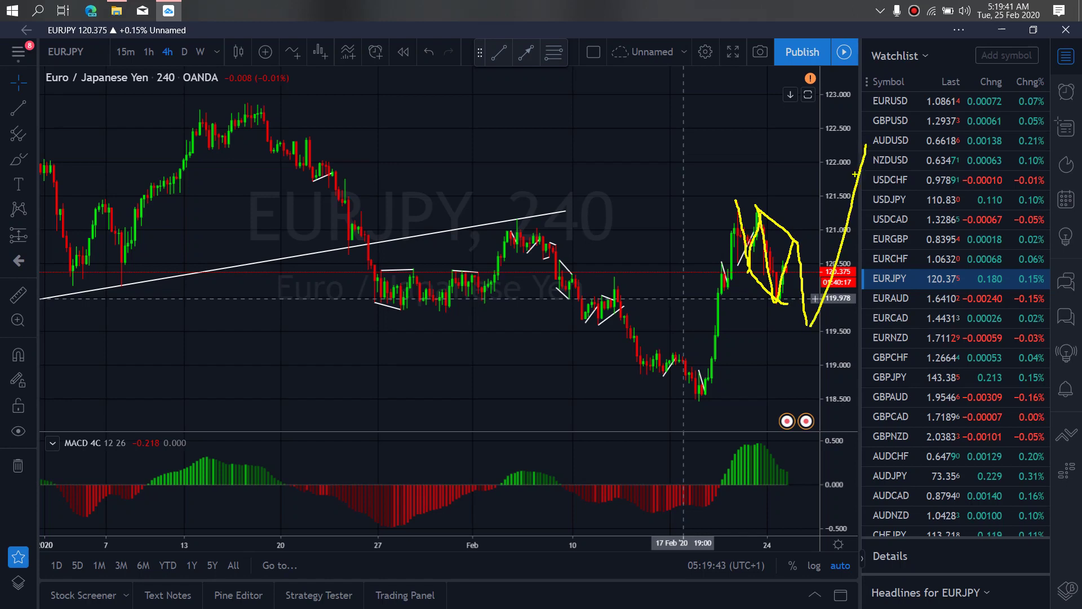
key("Escape")
- On EURJPY 1h, sketch yellow upper and lower wedge lines ending in a steep drop
left_click(144, 52)
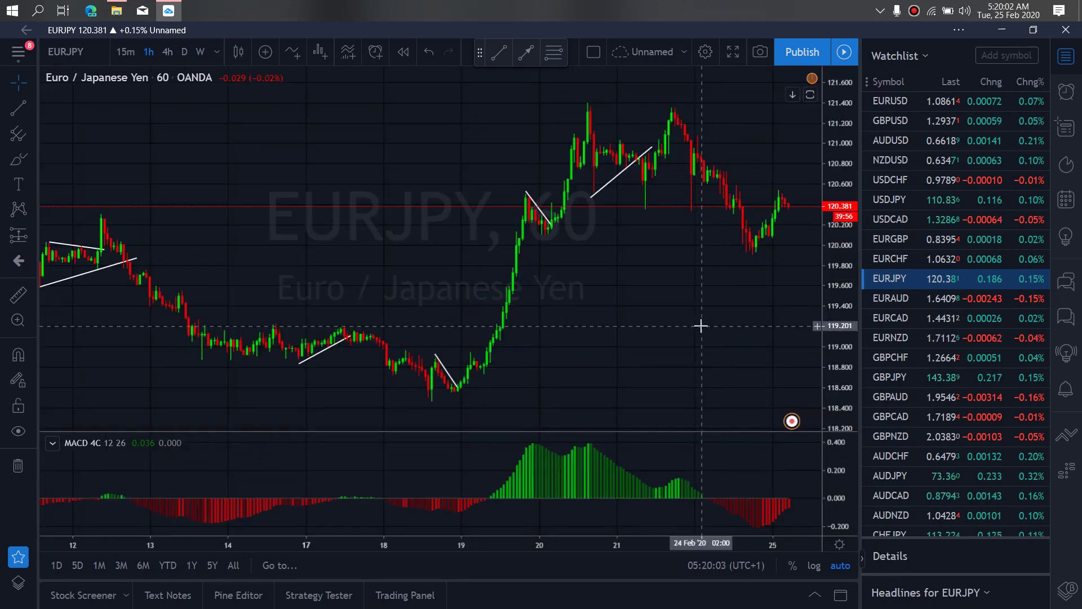
mouse_move(781, 194)
left_mouse_down()
mouse_move(787, 209)
mouse_move(803, 201)
mouse_move(809, 165)
left_mouse_up()
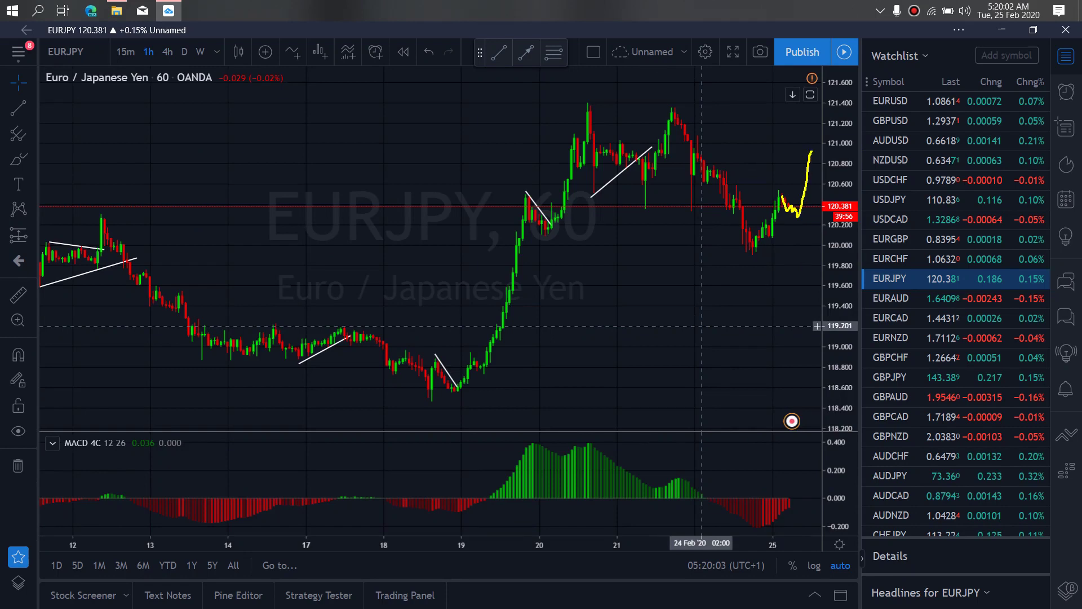
left_click_drag(812, 155, 829, 281)
left_click_drag(643, 206, 750, 246)
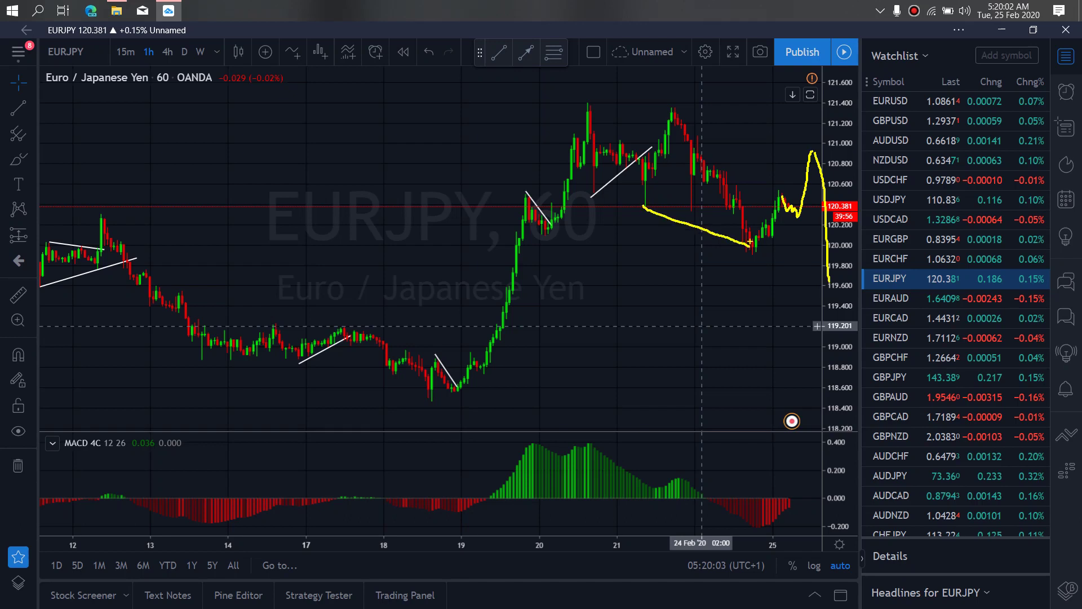
left_click_drag(671, 107, 812, 152)
mouse_move(584, 96)
left_mouse_down()
mouse_move(668, 194)
mouse_move(815, 147)
mouse_move(826, 282)
mouse_move(862, 225)
mouse_move(896, 236)
left_mouse_up()
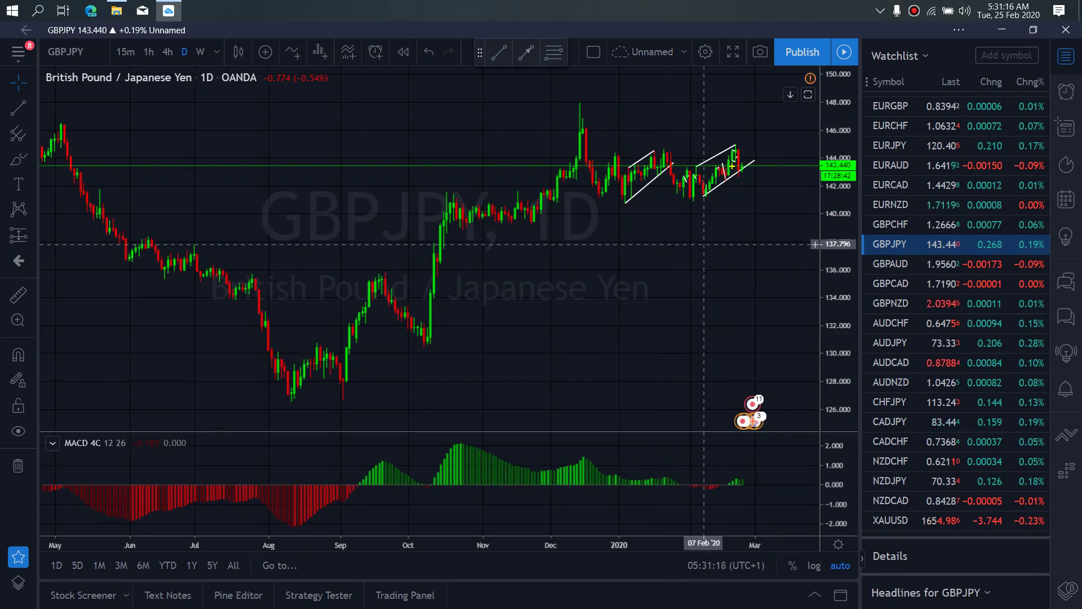
- Sketch and undo yellow hook and peak-then-drop strokes on GBPJPY daily, then move to 4h
left_click_drag(736, 148, 736, 154)
mouse_move(736, 173)
left_mouse_down()
mouse_move(744, 165)
mouse_move(765, 194)
mouse_move(743, 172)
mouse_move(754, 132)
left_mouse_up()
key("ctrl+z")
mouse_move(690, 198)
left_mouse_down()
mouse_move(695, 162)
mouse_move(738, 174)
mouse_move(750, 145)
mouse_move(763, 209)
left_mouse_up()
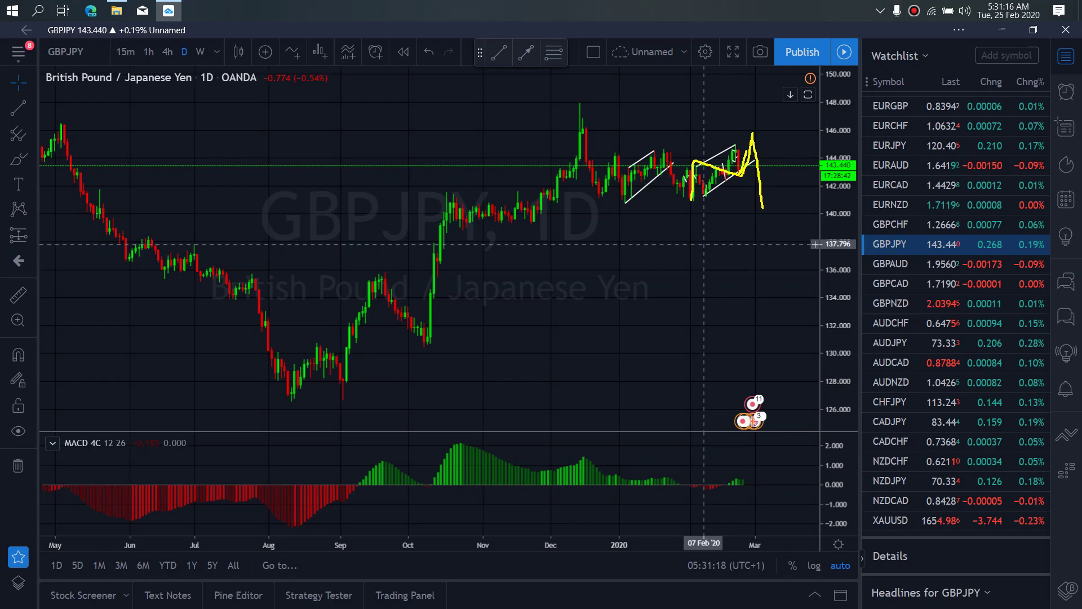
key("ctrl+z")
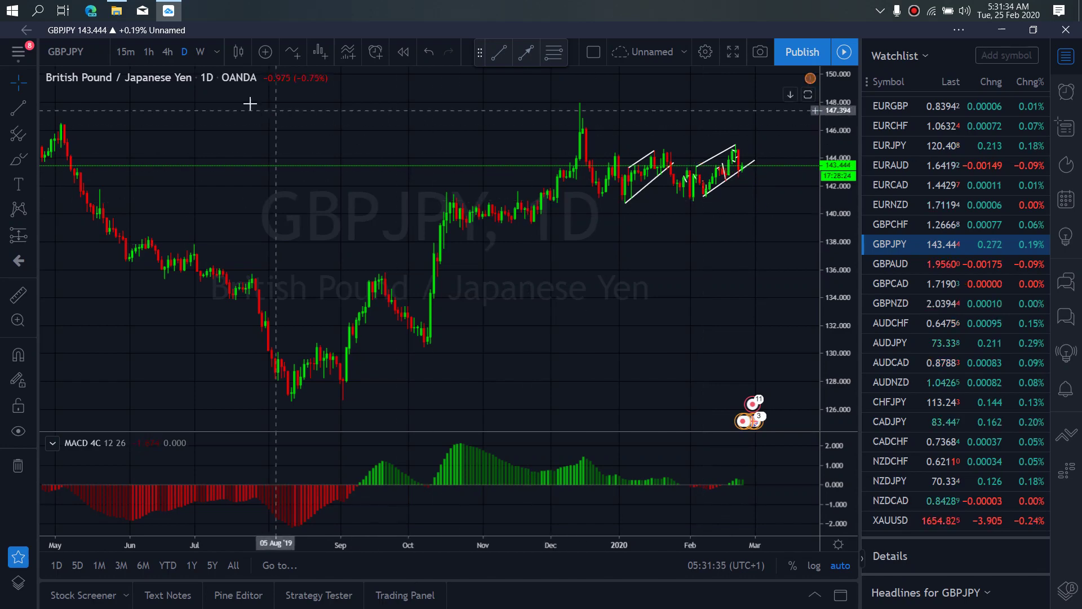
left_click(175, 54)
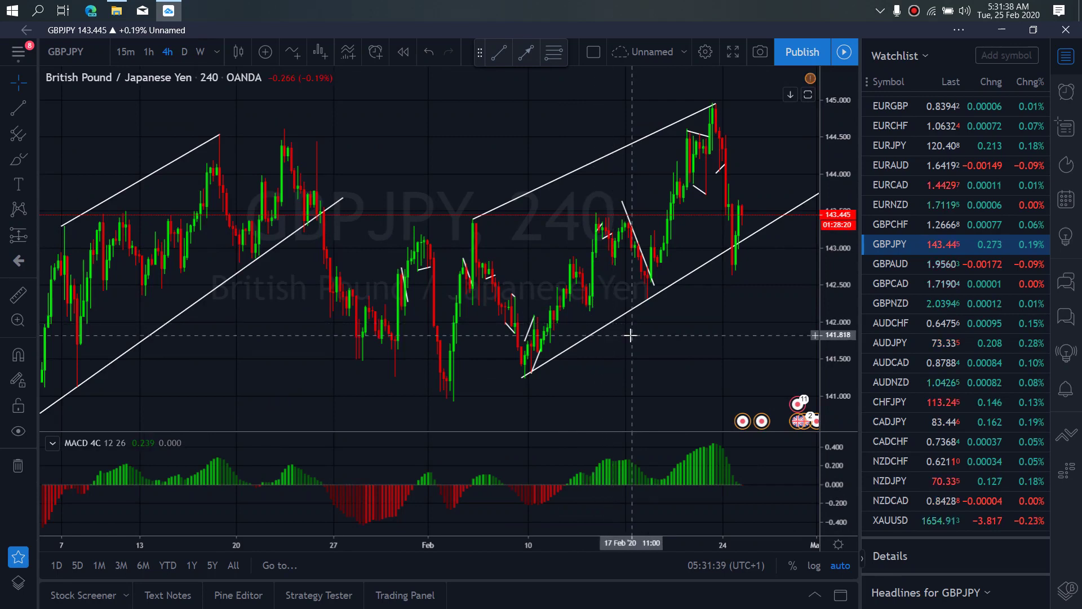
- Sketch yellow dip-bounce, peak line and drop forecasts on GBPJPY 4h, erasing them afterwards
mouse_move(729, 263)
left_mouse_down()
mouse_move(742, 251)
mouse_move(742, 214)
mouse_move(766, 223)
mouse_move(777, 202)
mouse_move(795, 97)
left_mouse_up()
mouse_move(700, 91)
left_mouse_down()
mouse_move(802, 106)
mouse_move(835, 97)
mouse_move(848, 255)
left_mouse_up()
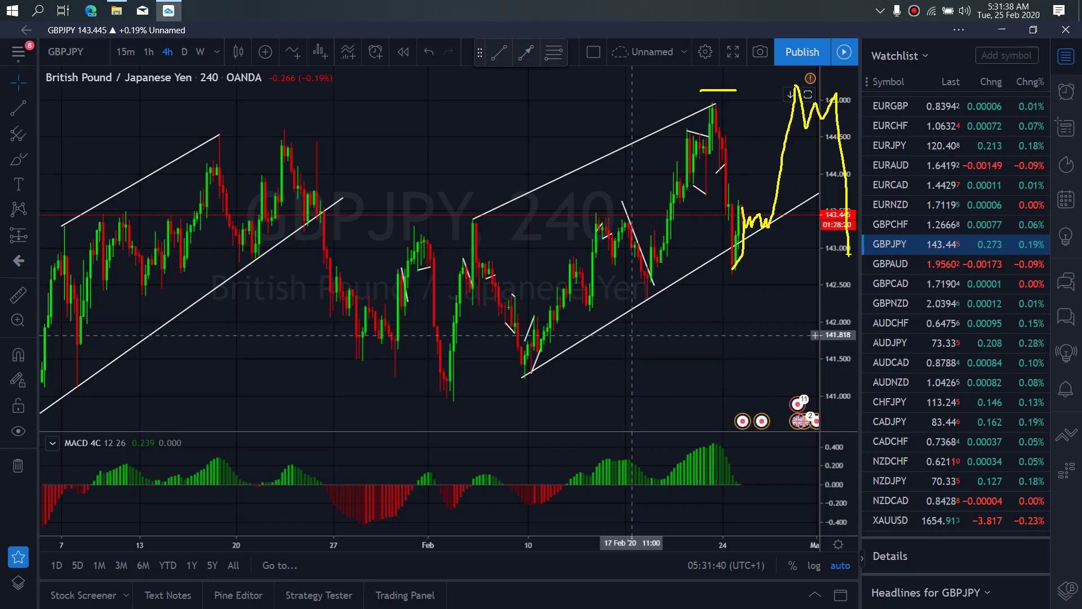
key("e")
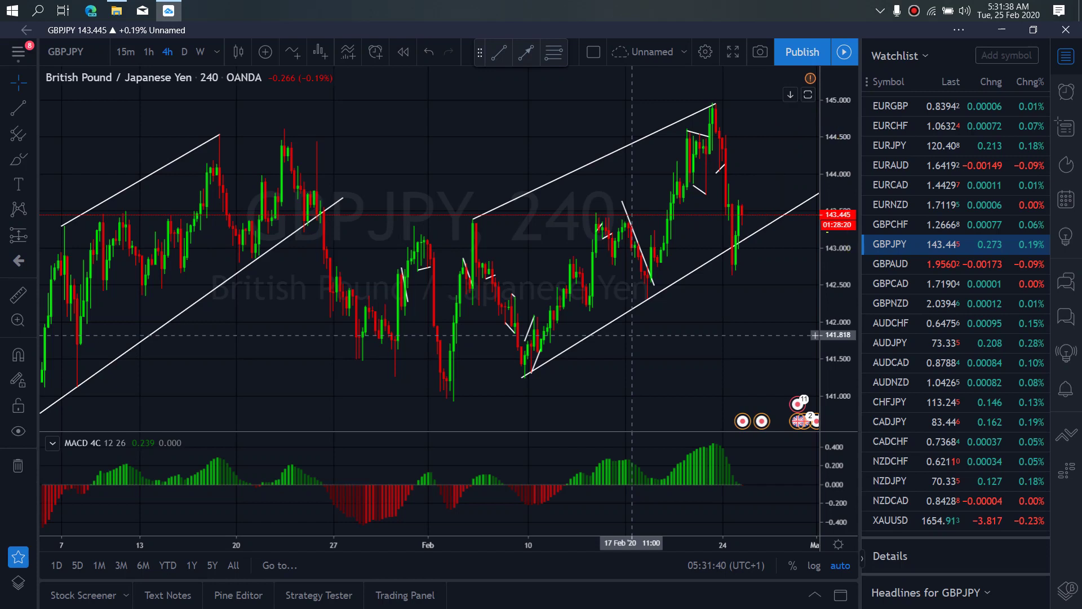
mouse_move(738, 203)
left_mouse_down()
mouse_move(754, 267)
mouse_move(763, 197)
mouse_move(728, 263)
mouse_move(775, 258)
left_mouse_up()
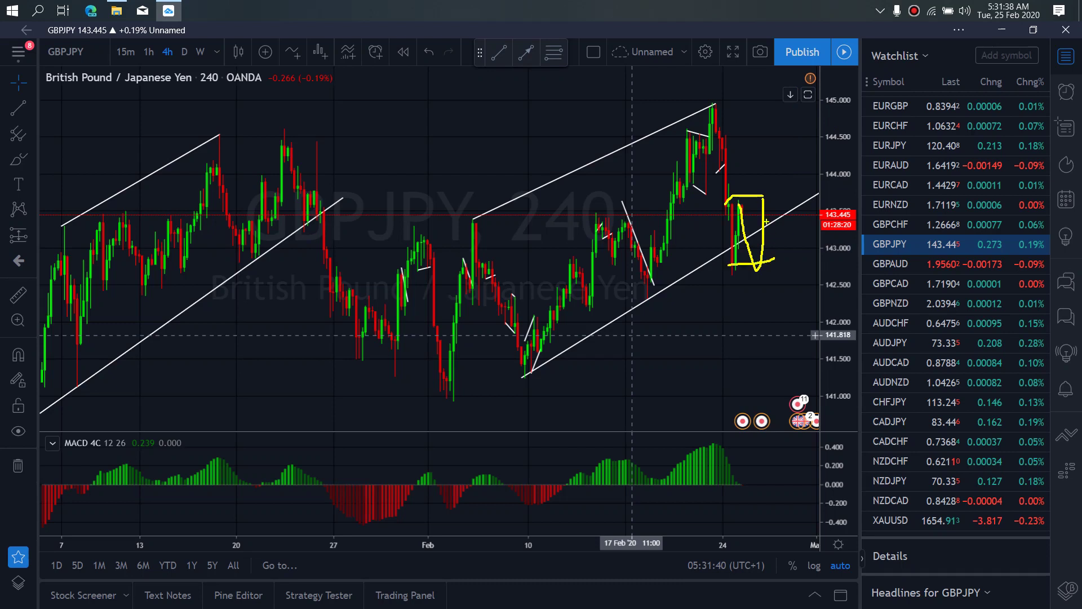
left_click_drag(764, 197, 805, 331)
mouse_move(776, 193)
left_mouse_down()
mouse_move(754, 189)
mouse_move(803, 216)
mouse_move(740, 198)
mouse_move(736, 214)
left_mouse_up()
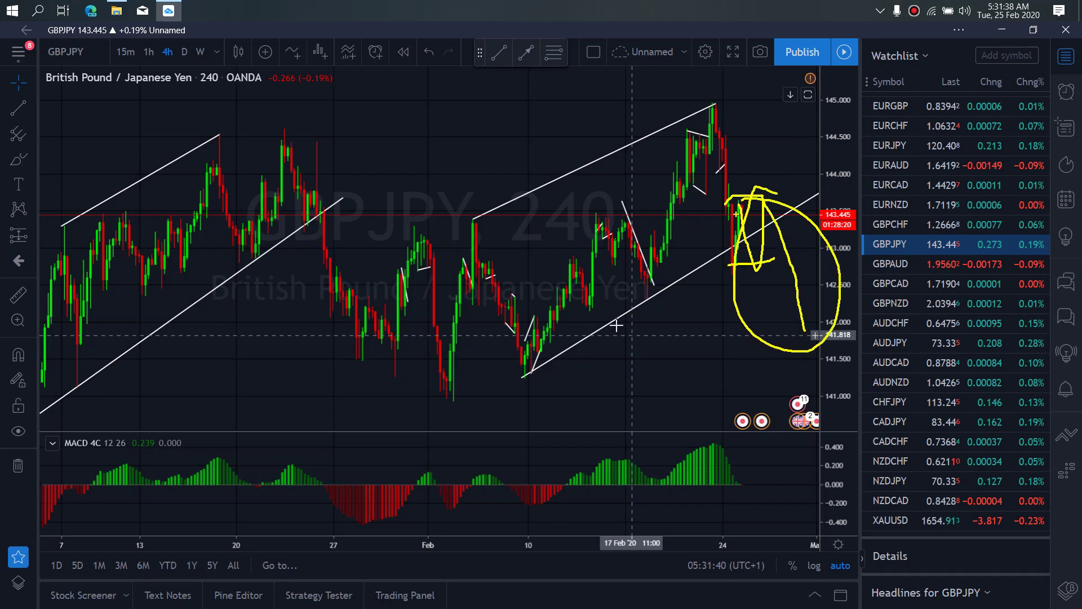
key("Escape")
- On GBPJPY 1h, sketch a yellow zigzag outlined by top and bottom lines with loops
left_click(151, 55)
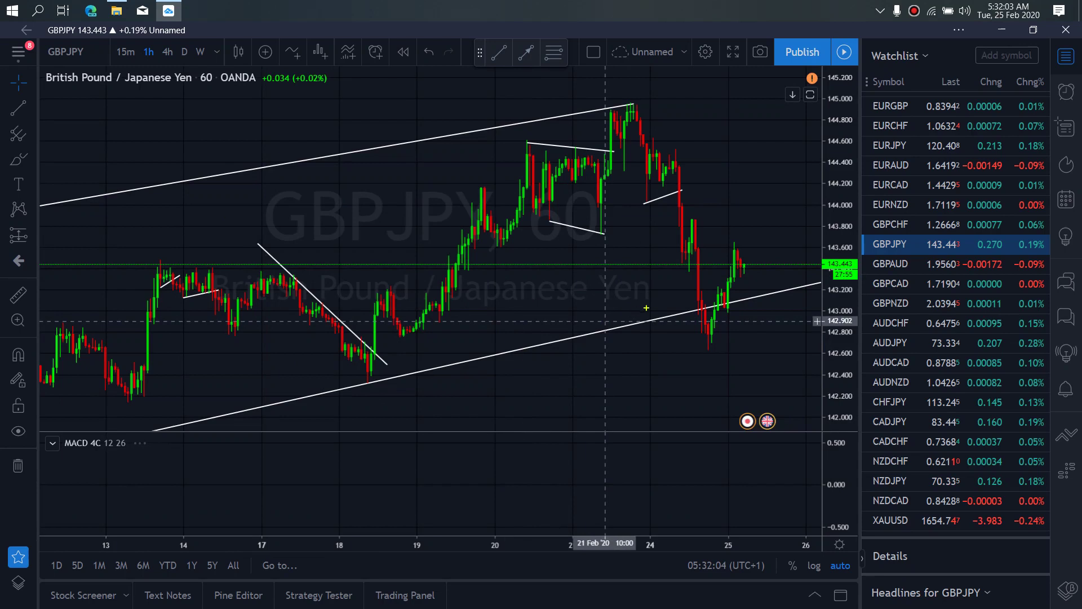
mouse_move(734, 247)
left_mouse_down()
mouse_move(747, 277)
mouse_move(762, 260)
mouse_move(775, 280)
mouse_move(790, 269)
mouse_move(796, 286)
mouse_move(811, 147)
left_mouse_up()
left_click_drag(726, 244, 796, 270)
left_click_drag(722, 271, 778, 291)
mouse_move(822, 117)
left_mouse_down()
mouse_move(761, 214)
mouse_move(811, 119)
left_mouse_up()
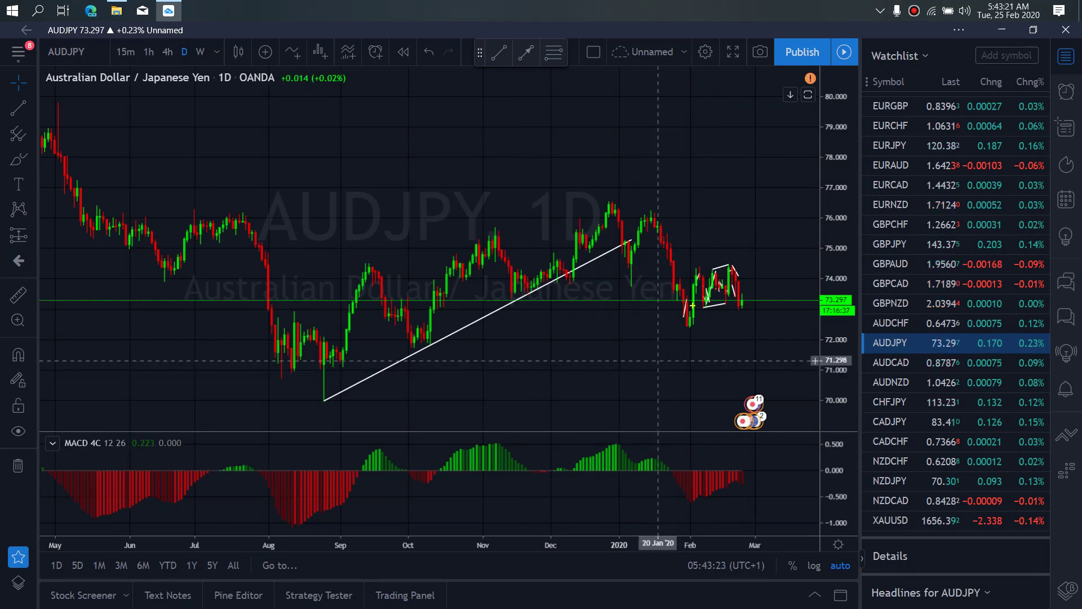
- Sketch a yellow M shape over the recent AUDJPY daily candles, then erase it
mouse_move(695, 272)
left_mouse_down()
mouse_move(709, 297)
mouse_move(727, 269)
mouse_move(747, 308)
left_mouse_up()
left_click_drag(740, 308, 756, 243)
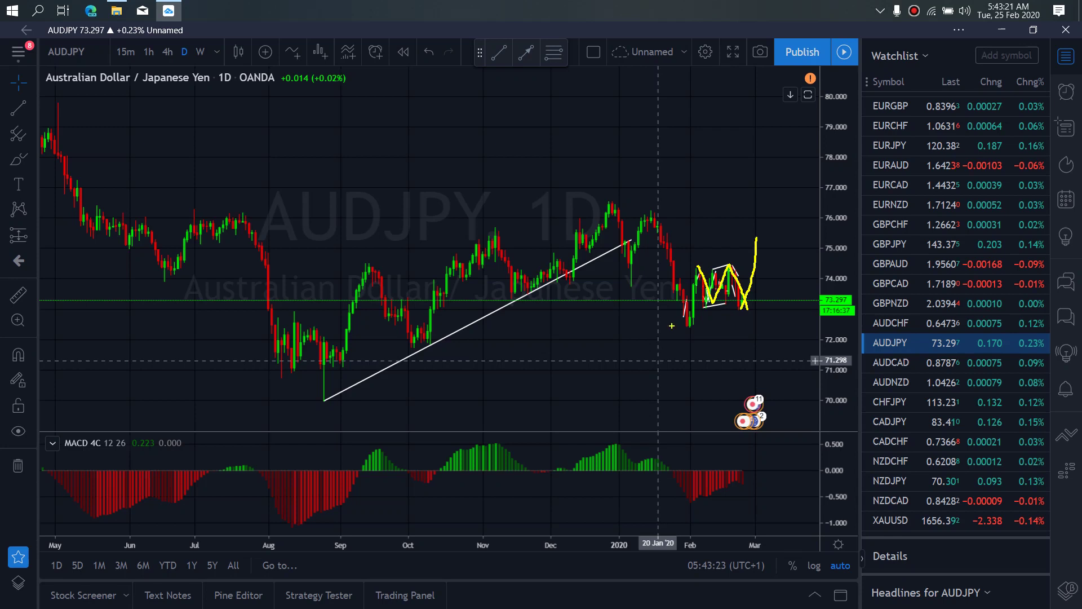
mouse_move(681, 324)
left_mouse_down()
mouse_move(694, 264)
mouse_move(734, 307)
mouse_move(760, 239)
mouse_move(749, 233)
mouse_move(777, 272)
mouse_move(740, 307)
mouse_move(750, 298)
mouse_move(764, 320)
left_mouse_up()
key("e")
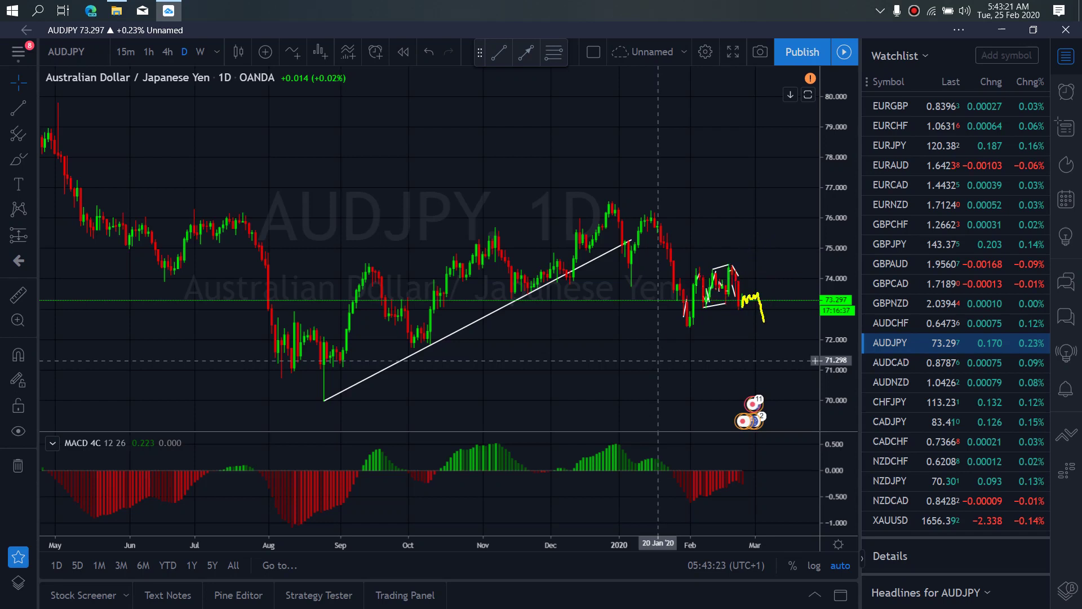
- Sketch a yellow box around the range with a drop, clear it, and move to 4h
left_click_drag(765, 338, 784, 265)
mouse_move(689, 333)
left_mouse_down()
mouse_move(715, 275)
mouse_move(764, 333)
mouse_move(773, 299)
left_mouse_up()
left_click_drag(683, 282, 793, 264)
left_click_drag(692, 336, 780, 334)
left_click_drag(786, 264, 823, 386)
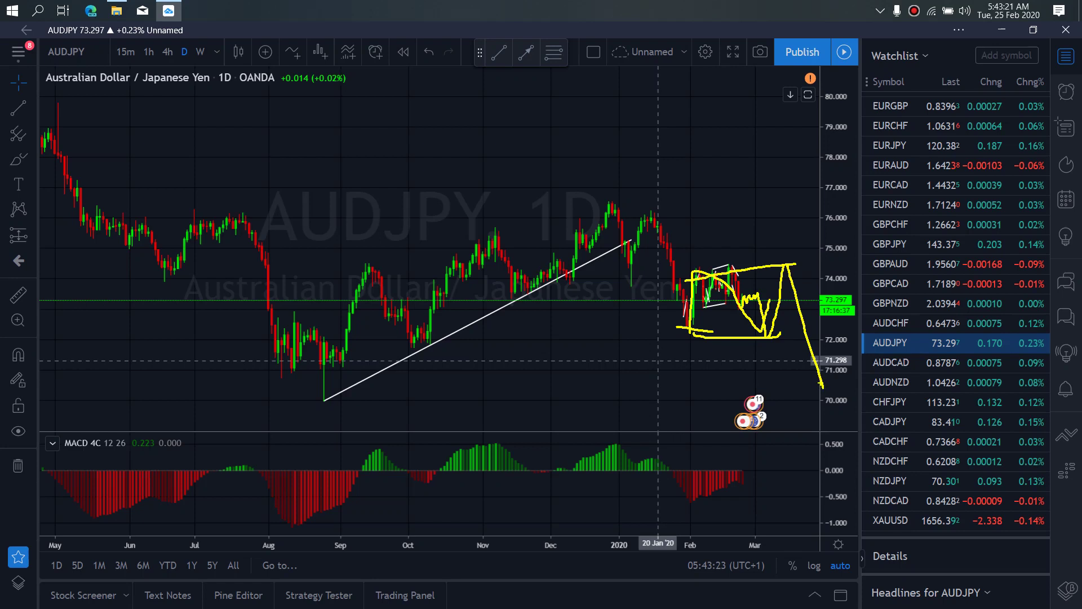
key("Escape")
left_click(168, 52)
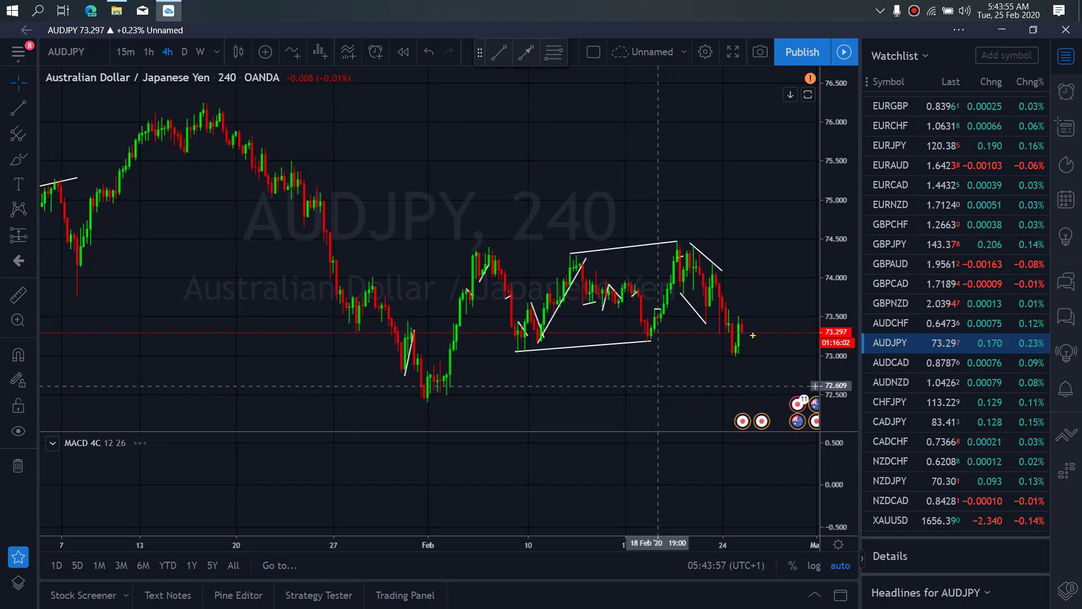
- Brush a yellow W-shaped forecast from the 5 Feb peak on AUDJPY 4h, then an upward path on 1h
left_click_drag(746, 332, 761, 323)
mouse_move(495, 262)
left_mouse_down()
mouse_move(614, 283)
mouse_move(700, 276)
mouse_move(726, 348)
mouse_move(771, 326)
mouse_move(765, 340)
mouse_move(777, 332)
mouse_move(815, 185)
left_mouse_up()
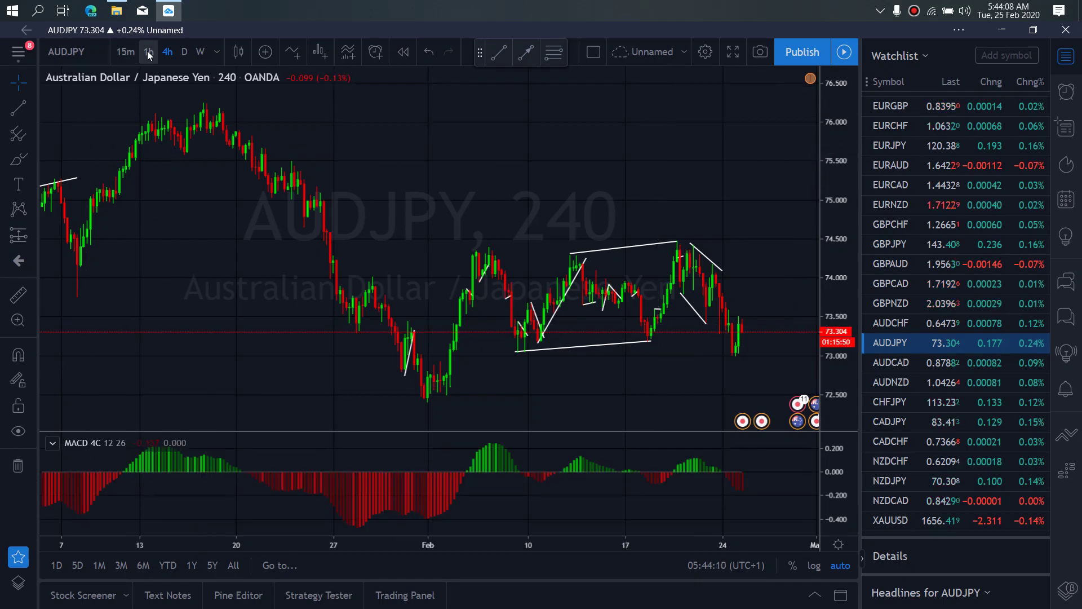
left_click(148, 51)
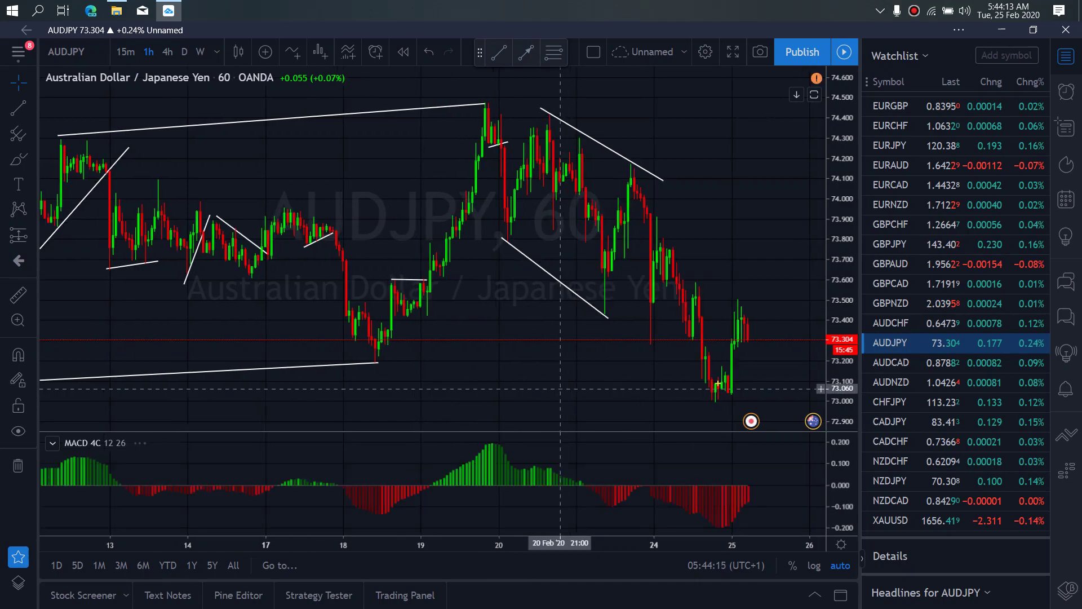
mouse_move(727, 395)
left_mouse_down()
mouse_move(735, 311)
mouse_move(743, 338)
mouse_move(752, 324)
left_mouse_up()
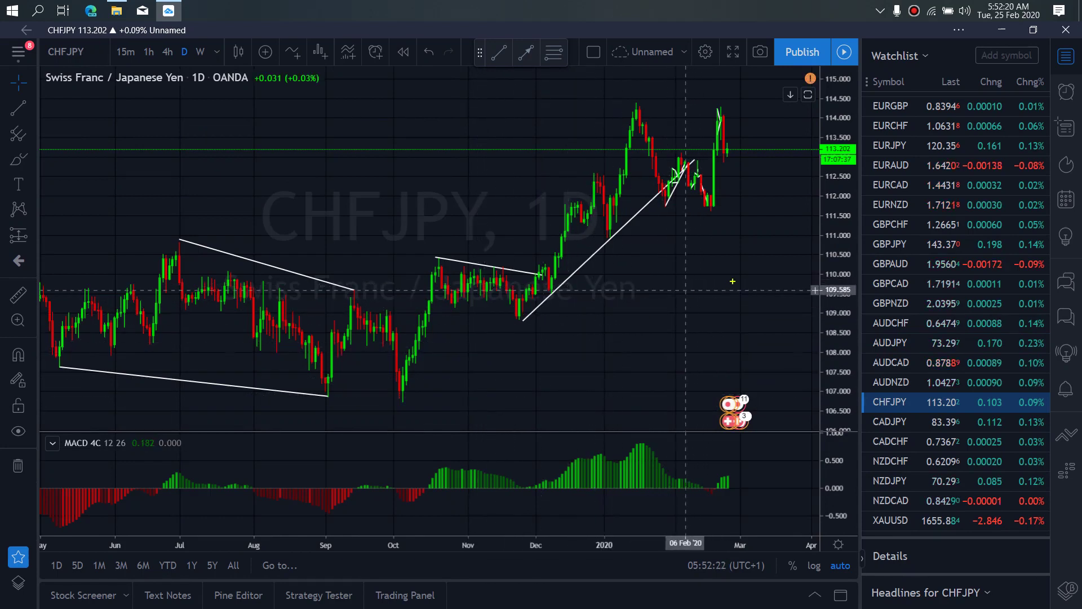
- Brush a yellow drop, zigzag, diagonal and V-shaped forecast over the last CHFJPY daily candles
left_click_drag(720, 107, 721, 138)
left_click_drag(723, 158, 754, 170)
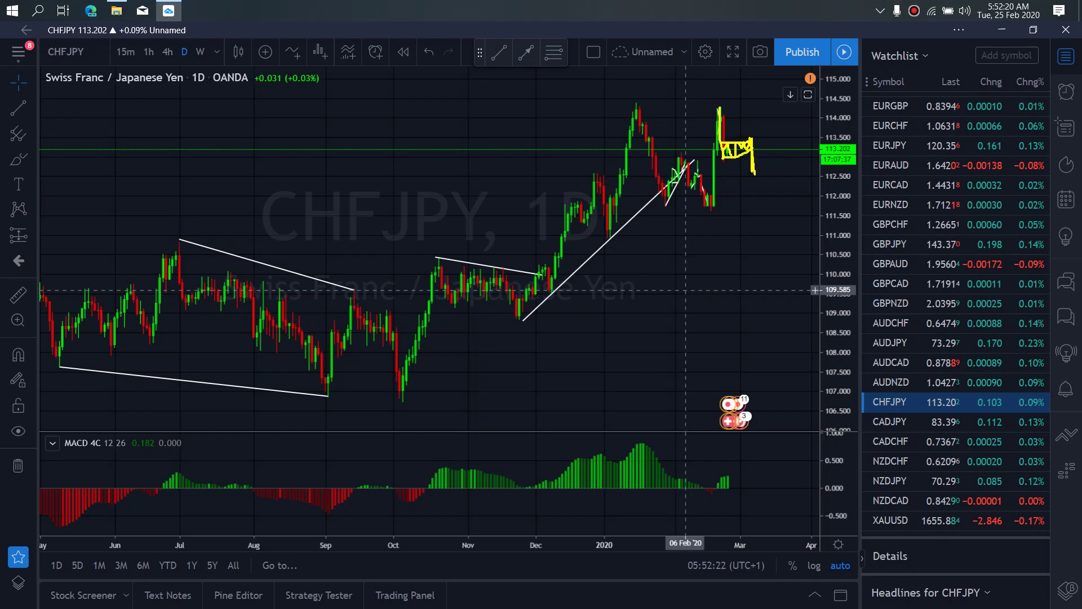
left_click_drag(718, 100, 788, 168)
mouse_move(724, 153)
left_mouse_down()
mouse_move(750, 183)
mouse_move(788, 98)
left_mouse_up()
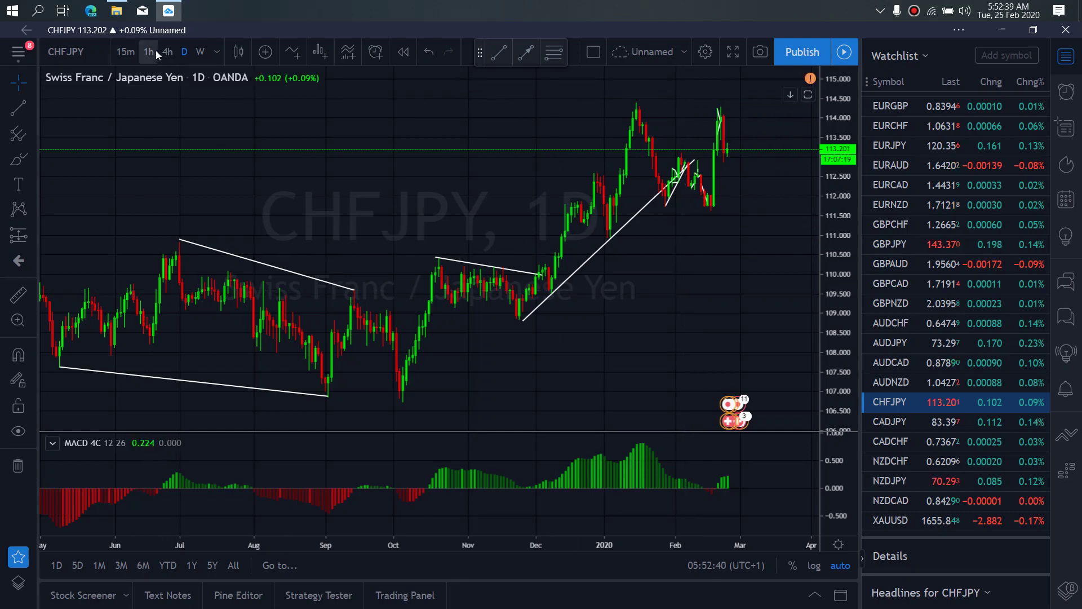
left_click(165, 51)
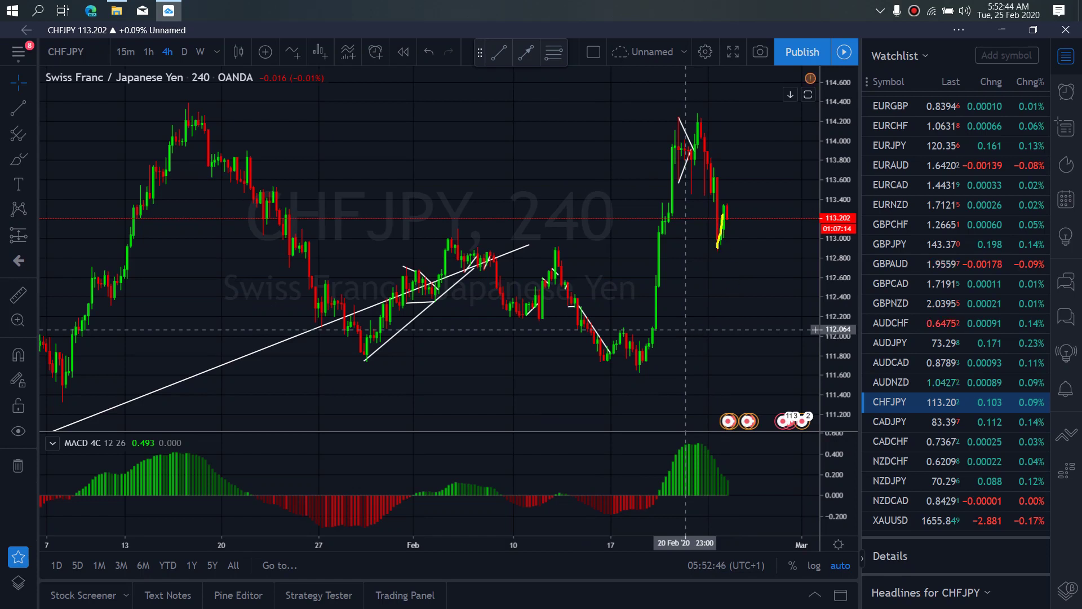
- Brush a forecast on CHFJPY 4h, then on 1h draw a white trend line from the recent low
mouse_move(735, 224)
left_mouse_down()
mouse_move(747, 216)
mouse_move(724, 209)
mouse_move(744, 220)
mouse_move(754, 289)
left_mouse_up()
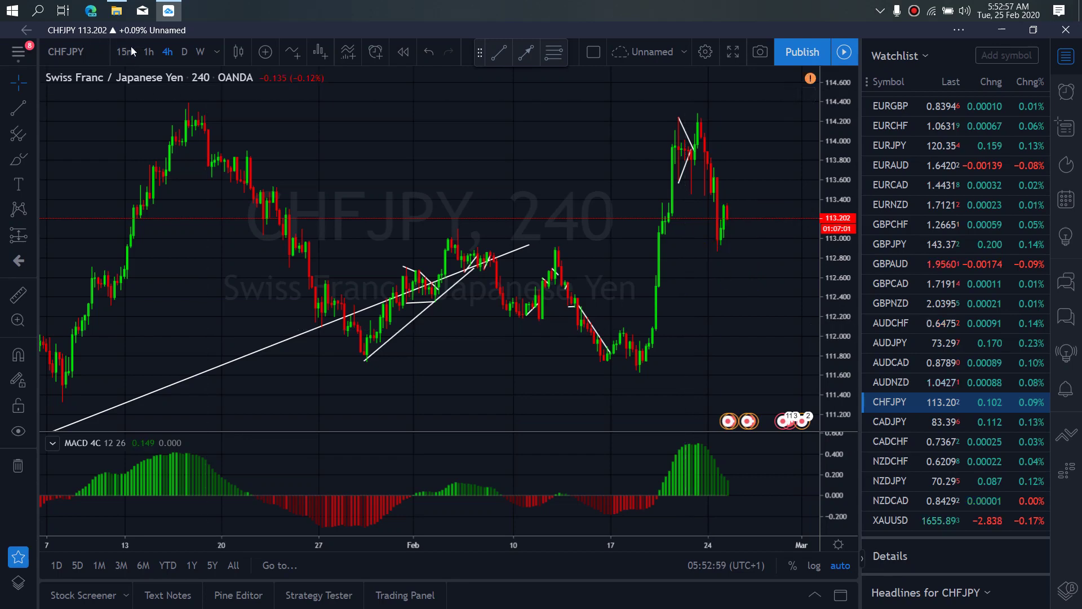
left_click(148, 52)
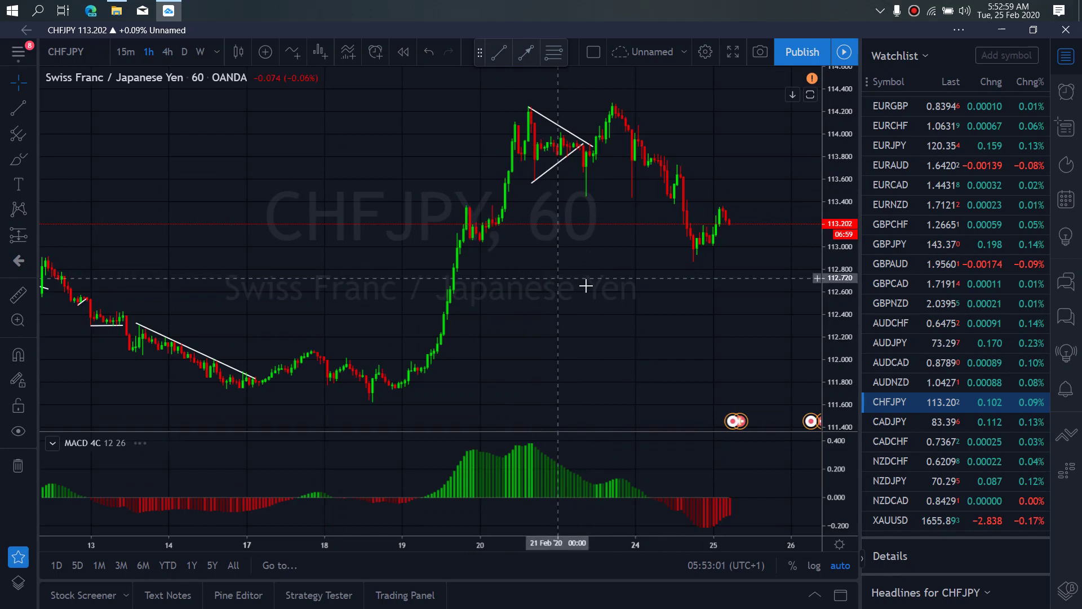
left_click(499, 52)
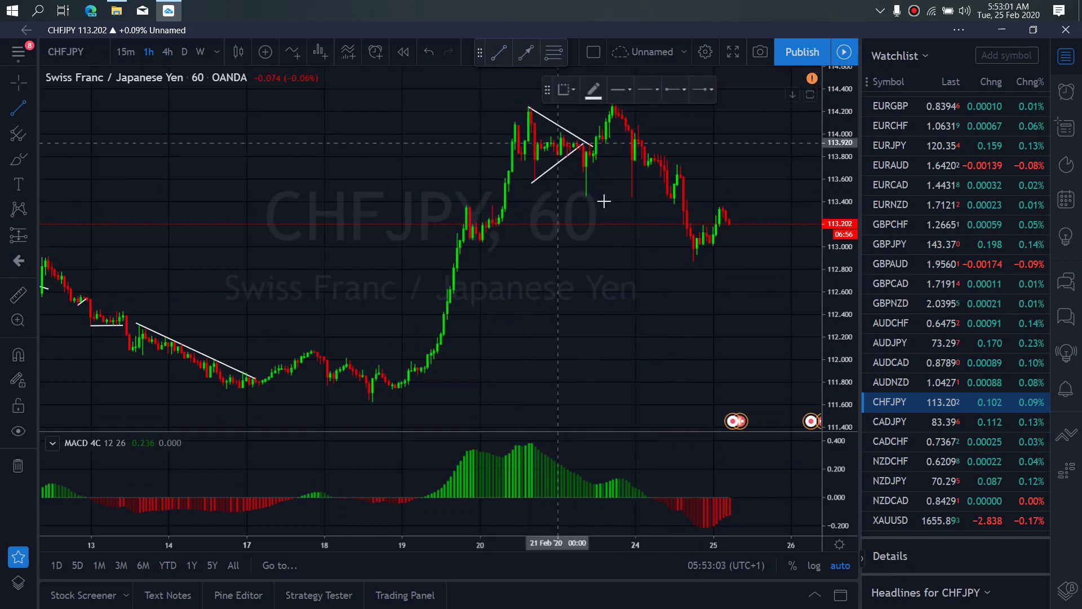
left_click(693, 262)
left_click(740, 222)
left_click(707, 311)
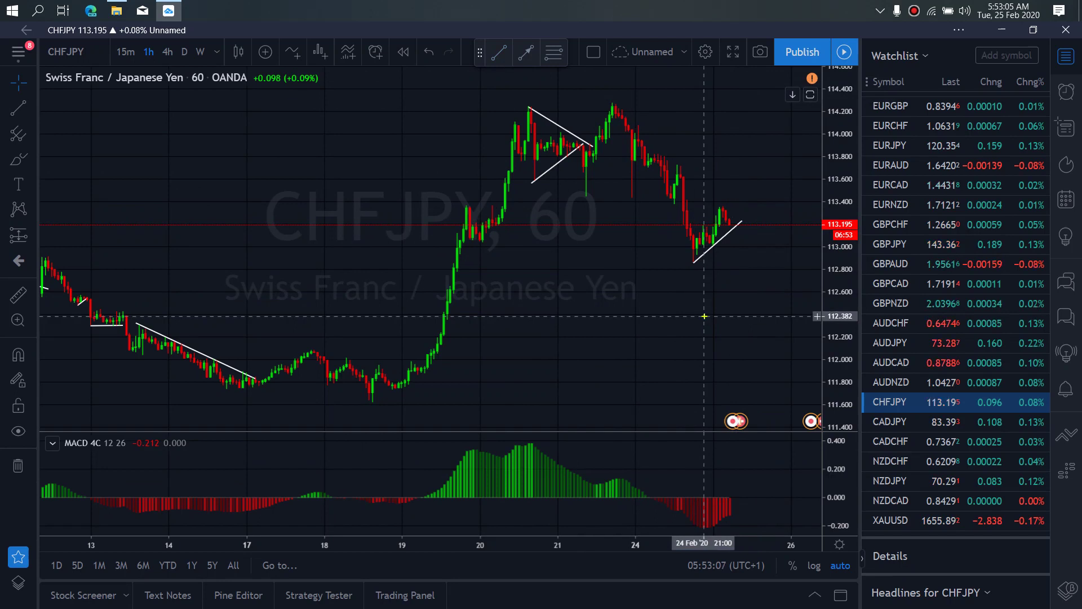
- Brush a yellow range outline with a drop from its right corner
mouse_move(726, 209)
left_mouse_down()
mouse_move(741, 254)
mouse_move(767, 244)
mouse_move(777, 212)
mouse_move(738, 204)
mouse_move(784, 206)
left_mouse_up()
left_click_drag(693, 265, 738, 274)
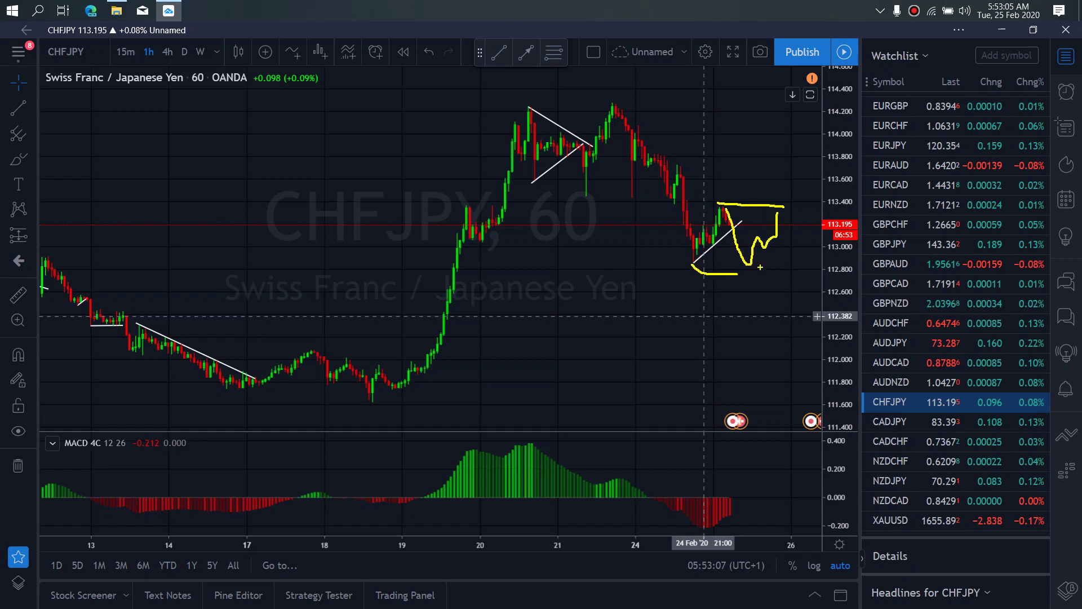
mouse_move(778, 209)
left_mouse_down()
mouse_move(786, 331)
mouse_move(811, 285)
mouse_move(837, 294)
mouse_move(876, 277)
mouse_move(906, 167)
left_mouse_up()
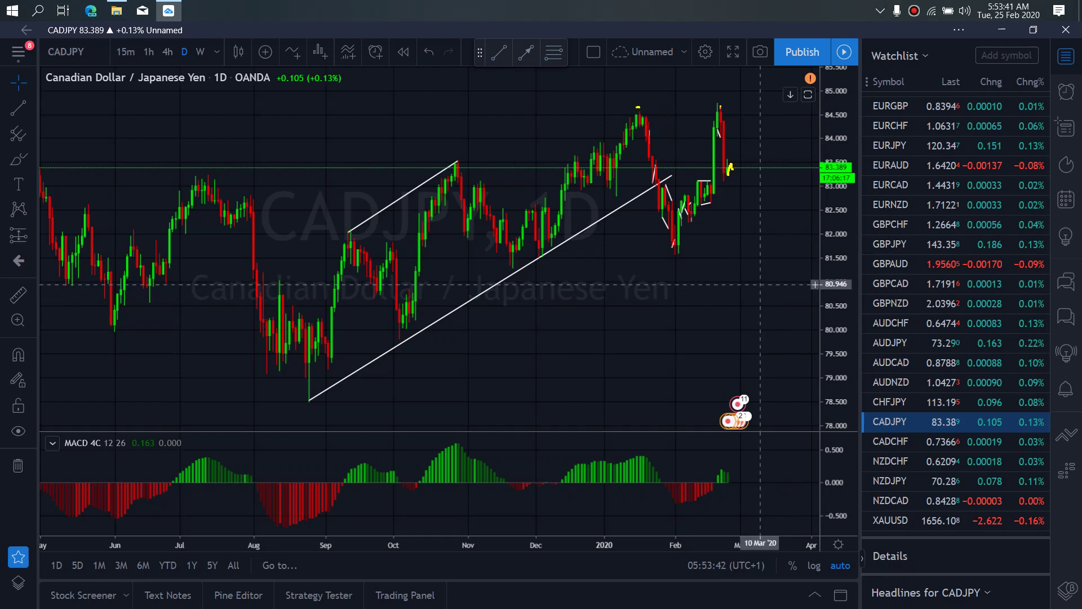
- Sketch a channel rally, a double-peak drop toward 81.6 and a vertical drop on CADJPY daily, then switch to 4h
left_click_drag(739, 160, 751, 248)
mouse_move(642, 115)
left_mouse_down()
mouse_move(676, 241)
mouse_move(717, 132)
mouse_move(748, 254)
left_mouse_up()
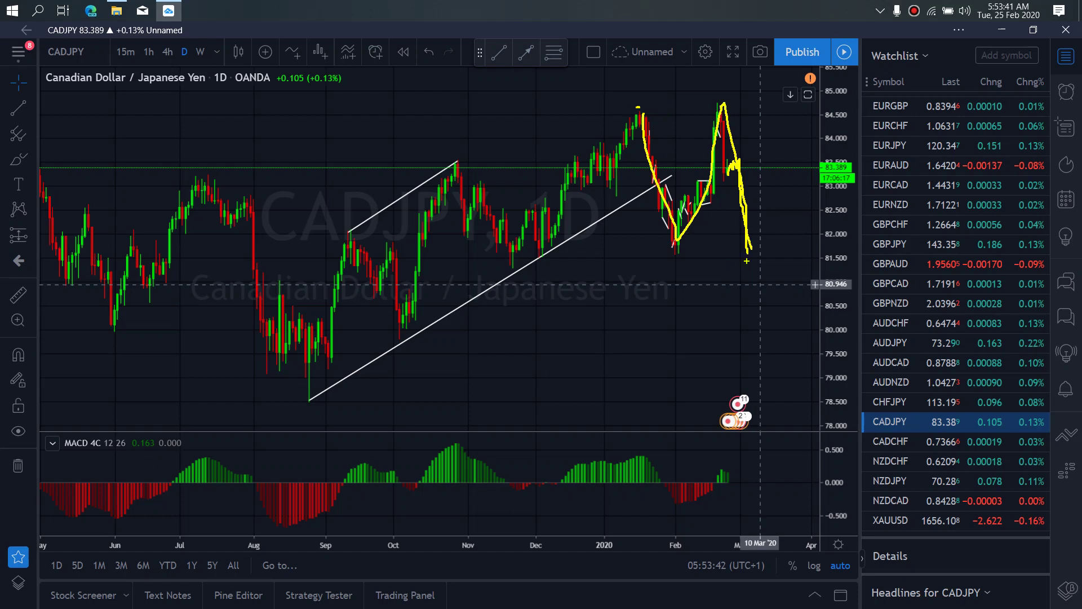
mouse_move(271, 382)
left_mouse_down()
mouse_move(418, 290)
mouse_move(590, 140)
left_mouse_up()
mouse_move(611, 105)
left_mouse_down()
mouse_move(755, 254)
mouse_move(880, 133)
mouse_move(952, 123)
mouse_move(1074, 2)
left_mouse_up()
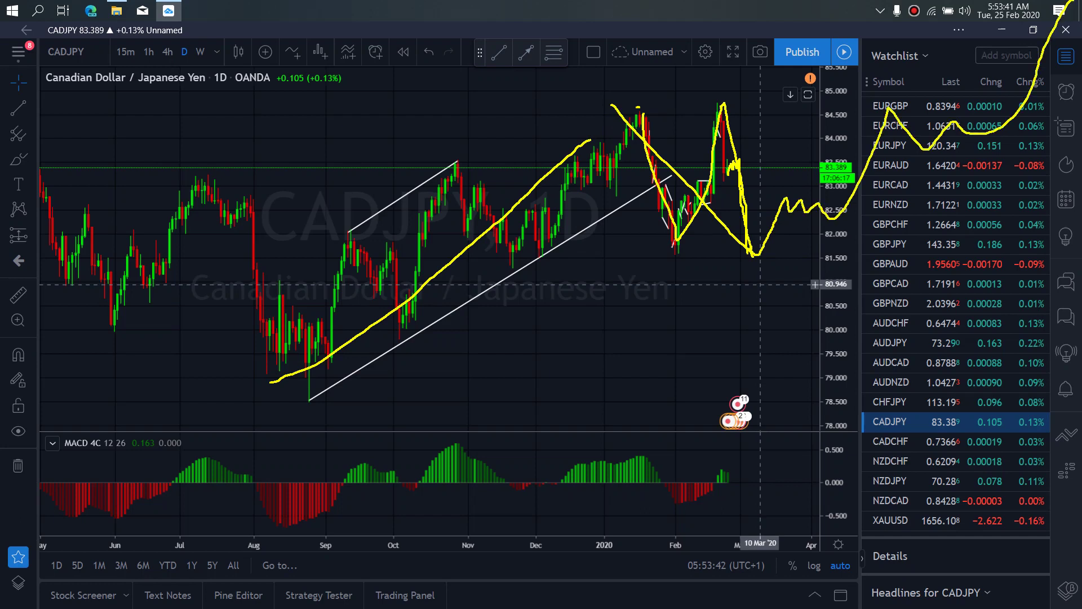
mouse_move(727, 181)
left_mouse_down()
mouse_move(725, 167)
mouse_move(750, 157)
mouse_move(748, 279)
left_mouse_up()
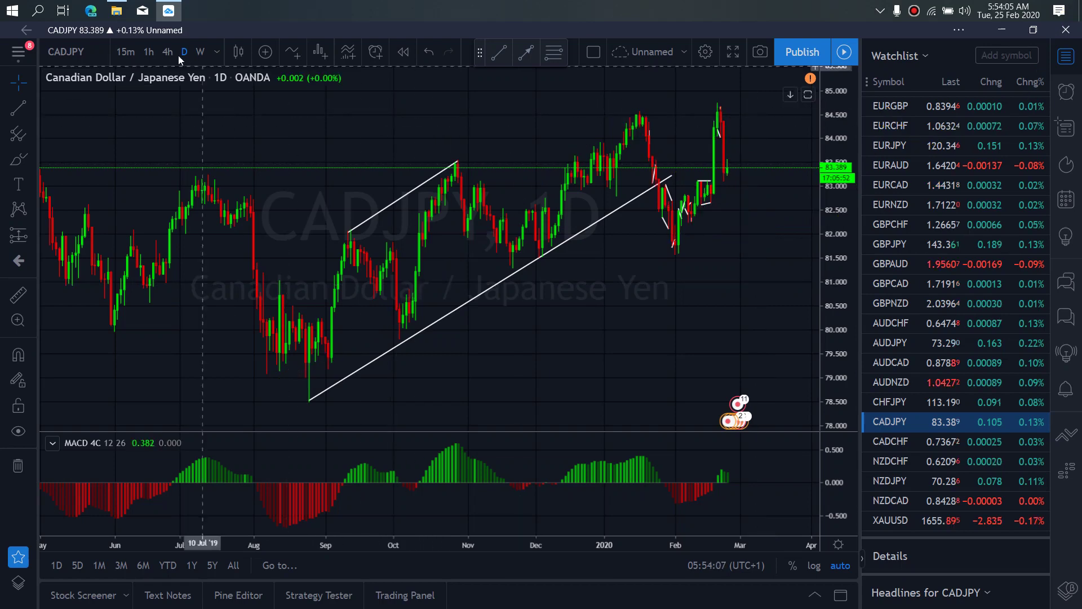
left_click(168, 51)
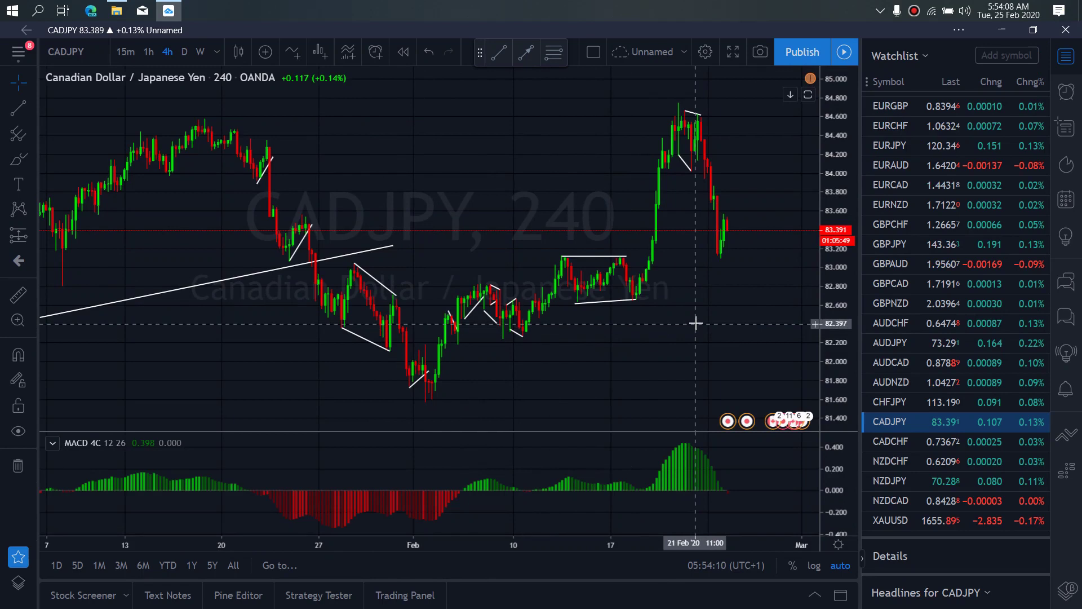
- Sketch an N-shaped move, a Feb-low level and a stepped decline on CADJPY 4h, then switch to 1h
mouse_move(720, 253)
left_mouse_down()
mouse_move(726, 234)
mouse_move(739, 247)
mouse_move(751, 208)
mouse_move(713, 236)
mouse_move(745, 216)
mouse_move(772, 298)
mouse_move(802, 303)
mouse_move(847, 413)
left_mouse_up()
left_click_drag(420, 410, 476, 411)
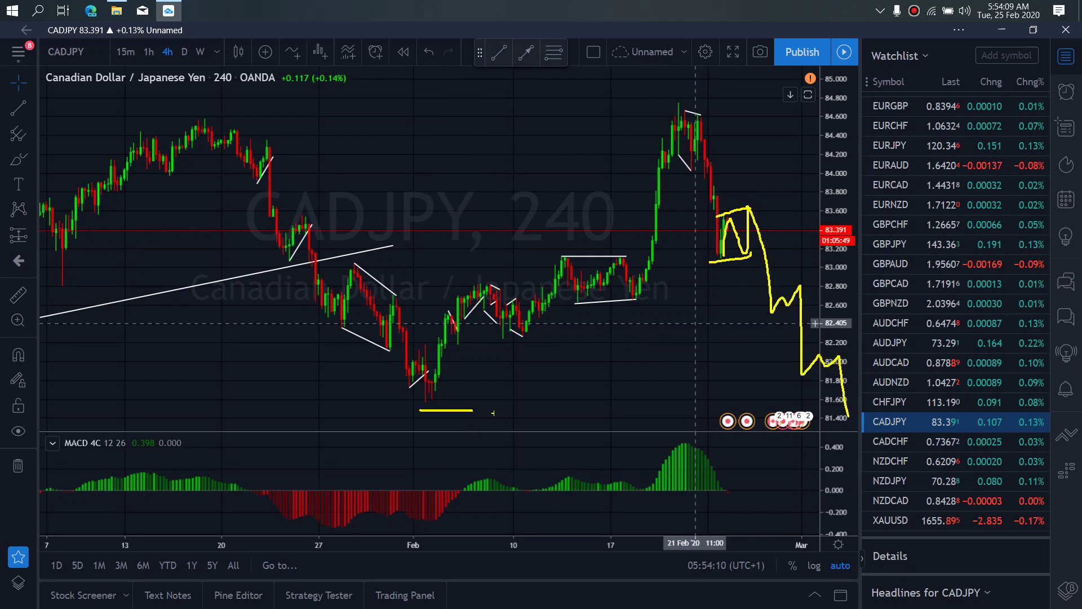
mouse_move(733, 186)
left_mouse_down()
mouse_move(925, 406)
mouse_move(750, 229)
left_mouse_up()
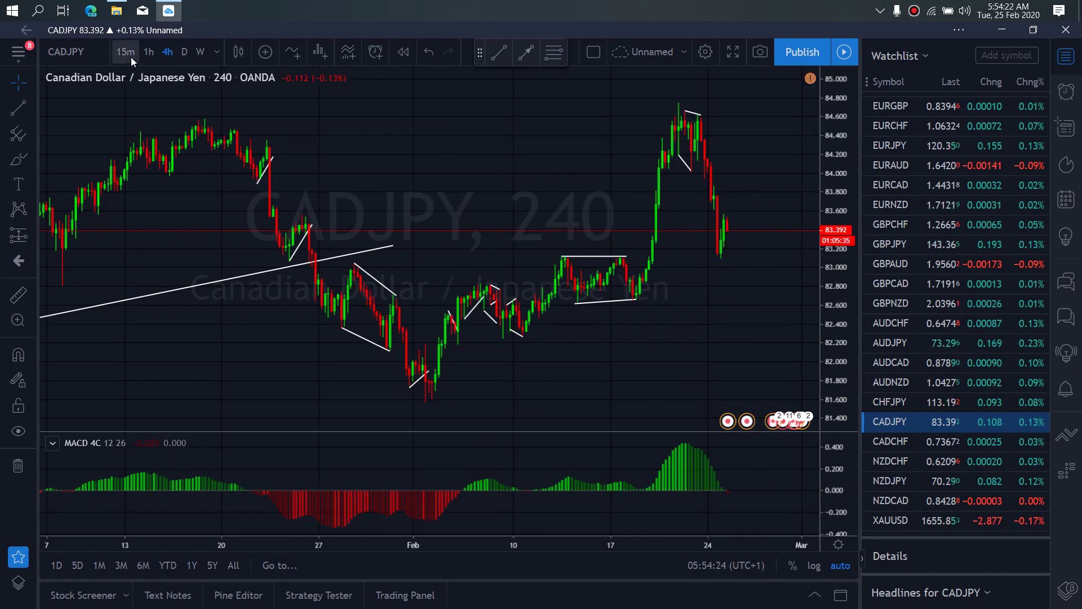
left_click(148, 52)
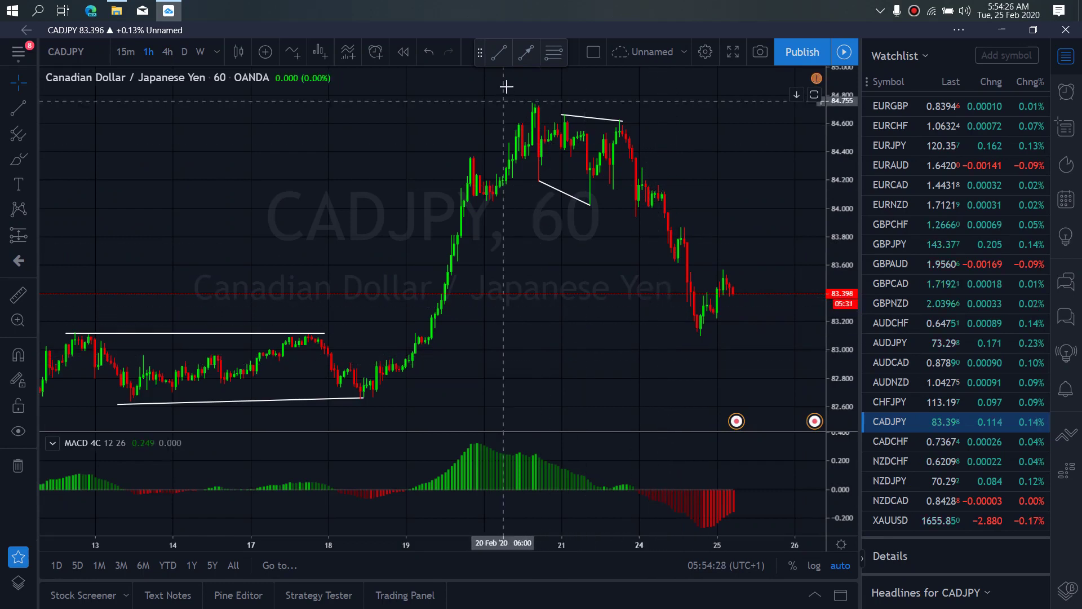
- Draw a trend line from the recent 1h low to the last candle, and brush a V-dip and zigzag decline
left_click(498, 55)
left_click(697, 338)
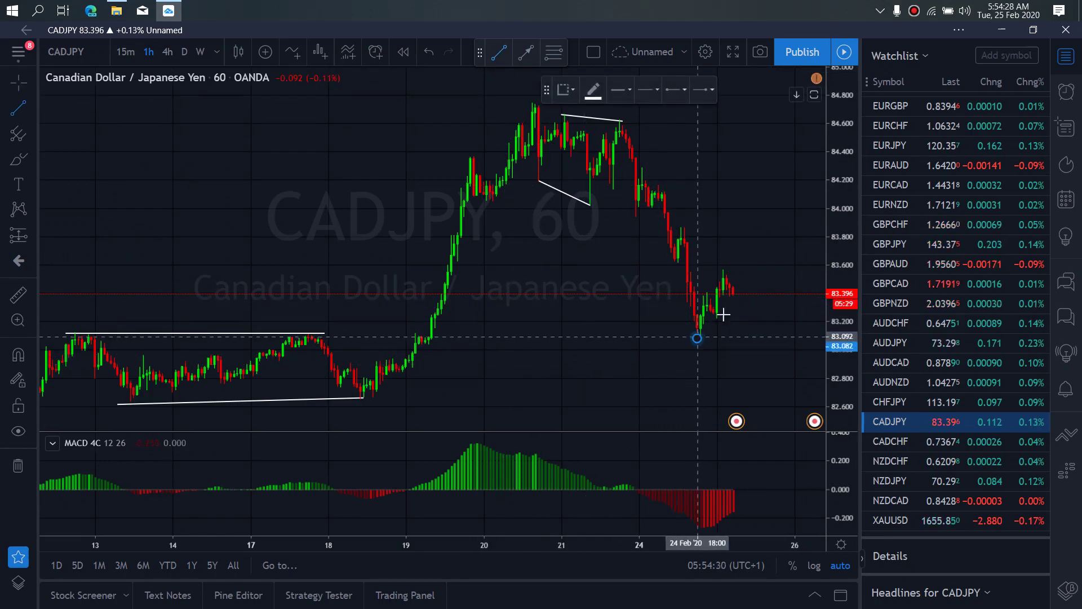
left_click(746, 287)
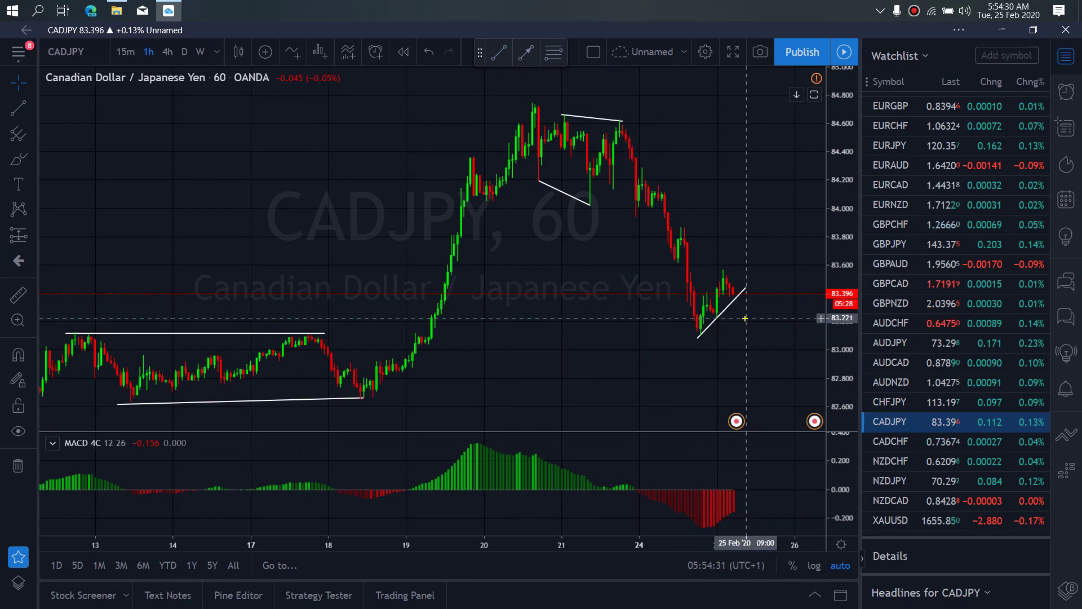
mouse_move(730, 277)
left_mouse_down()
mouse_move(755, 342)
mouse_move(773, 291)
mouse_move(722, 260)
mouse_move(749, 337)
left_mouse_up()
mouse_move(781, 275)
left_mouse_down()
mouse_move(827, 379)
mouse_move(850, 482)
left_mouse_up()
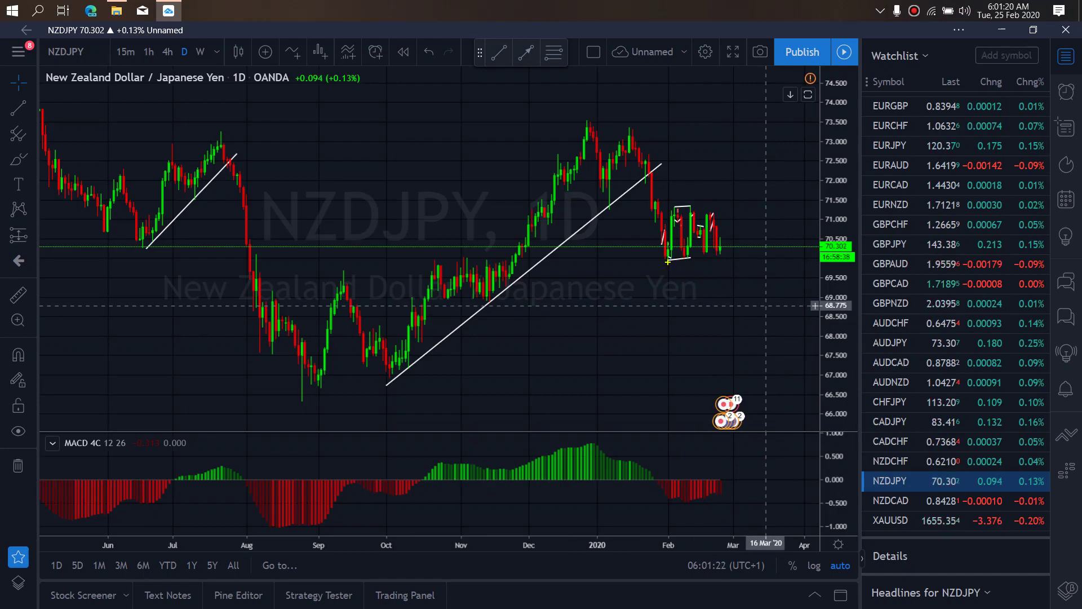
- Box the NZDJPY daily range in yellow, project a peak and deep drop, then switch to 4h
mouse_move(667, 261)
left_mouse_down()
mouse_move(687, 213)
mouse_move(701, 245)
mouse_move(729, 232)
mouse_move(737, 275)
mouse_move(754, 204)
left_mouse_up()
mouse_move(662, 272)
left_mouse_down()
mouse_move(729, 256)
mouse_move(761, 217)
left_mouse_up()
left_click_drag(691, 210, 738, 211)
left_click_drag(681, 259, 718, 265)
left_click_drag(761, 216, 797, 332)
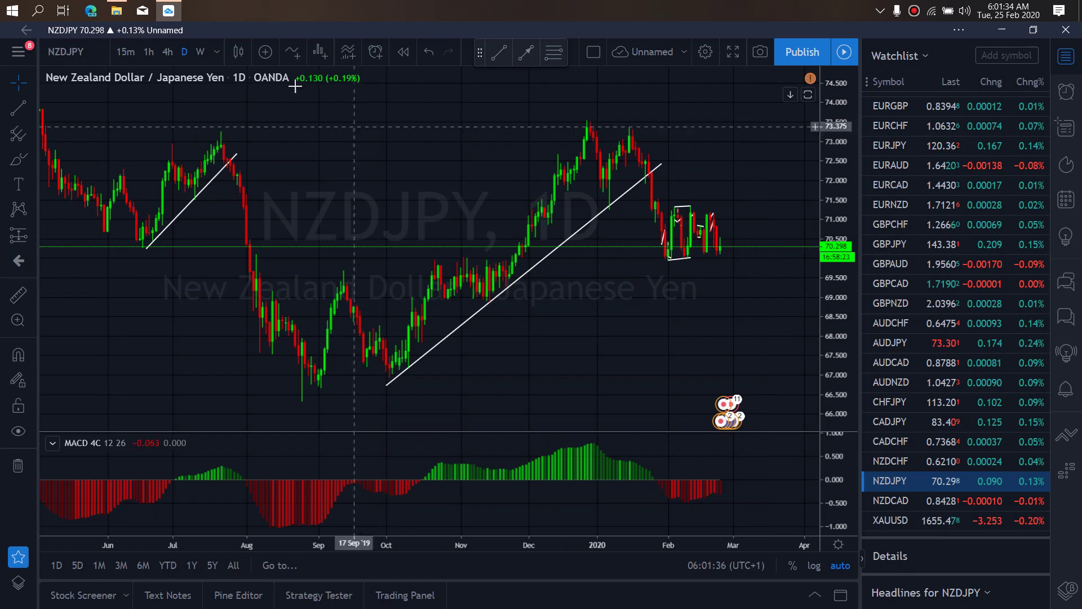
left_click(168, 51)
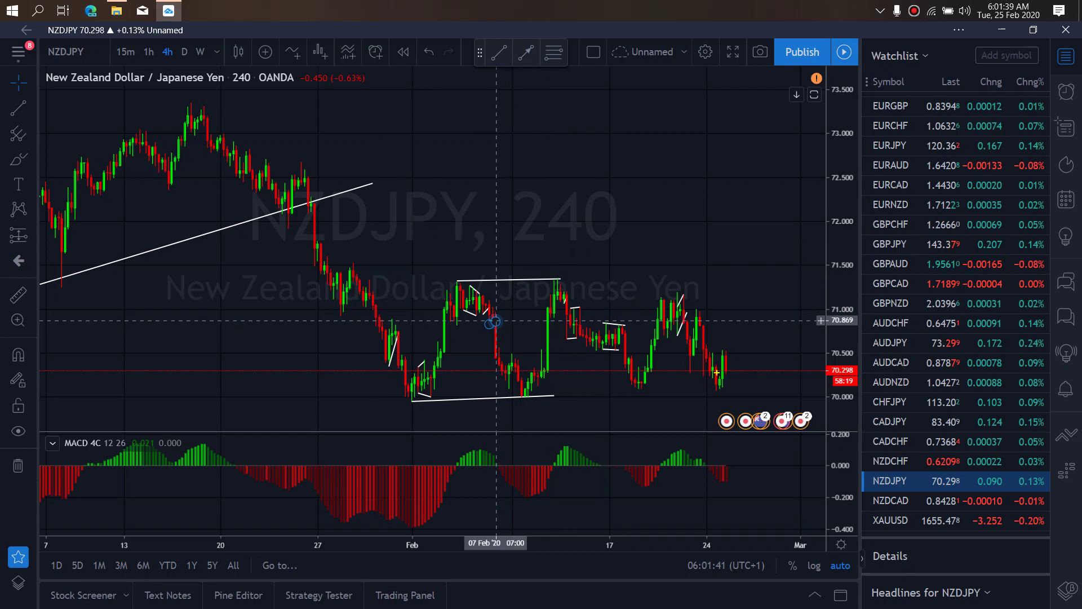
- Sketch a rise to about 70.87 and a drop toward 70.0 on NZDJPY 4h, then switch to 1h
mouse_move(717, 381)
left_mouse_down()
mouse_move(738, 321)
mouse_move(766, 344)
left_mouse_up()
left_click_drag(689, 367, 721, 385)
left_click_drag(739, 329, 771, 420)
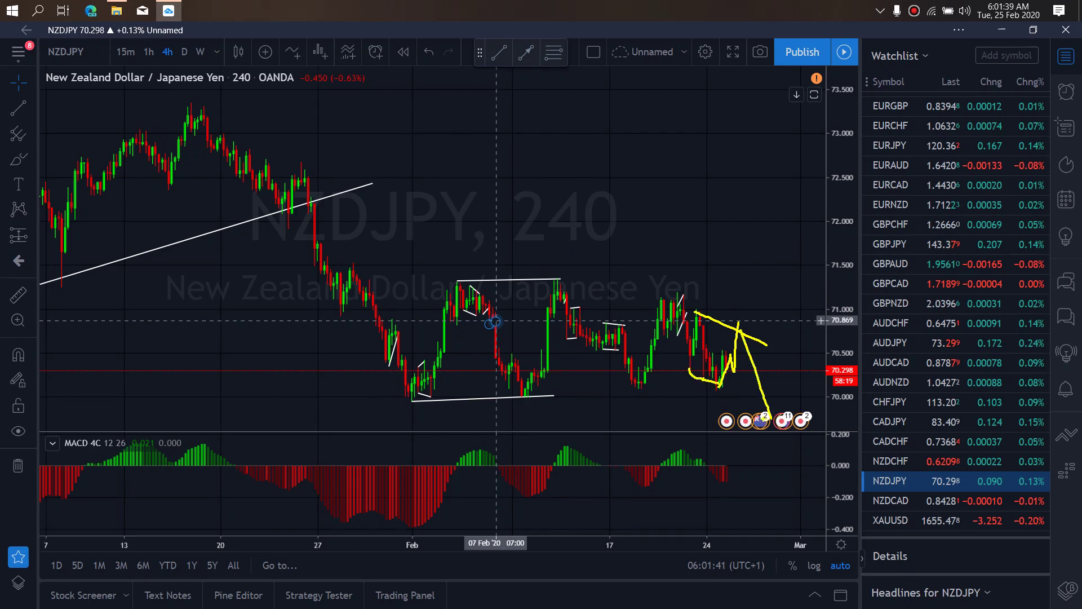
left_click(149, 51)
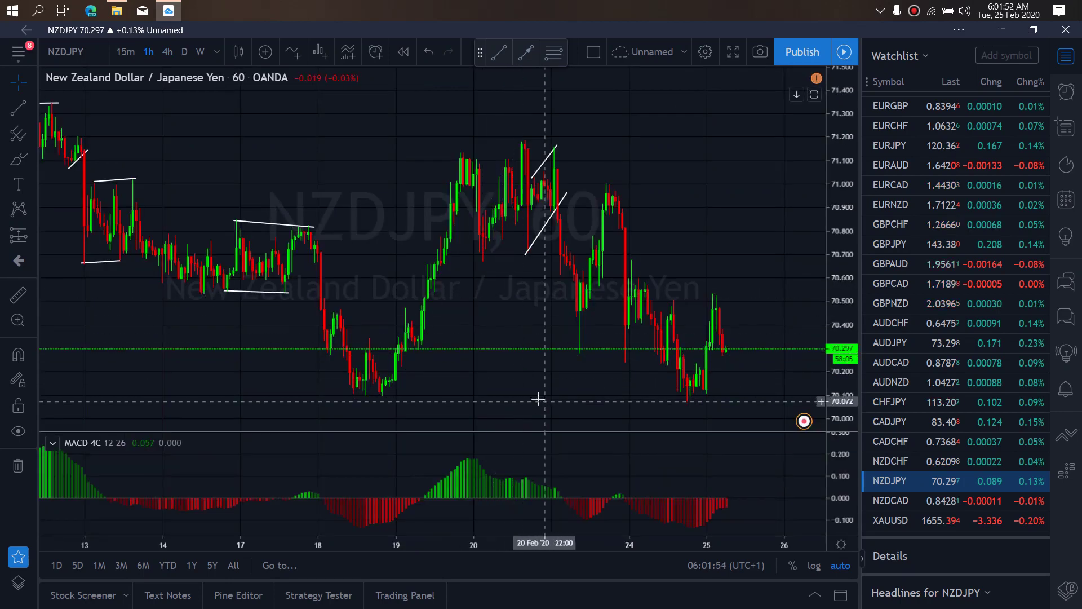
- Outline the falling wedge and outer channel lines, projecting a dip to about 70.00 and rebound
left_click_drag(625, 366, 690, 398)
left_click_drag(639, 261, 708, 290)
mouse_move(725, 332)
left_mouse_down()
mouse_move(754, 424)
mouse_move(781, 244)
left_mouse_up()
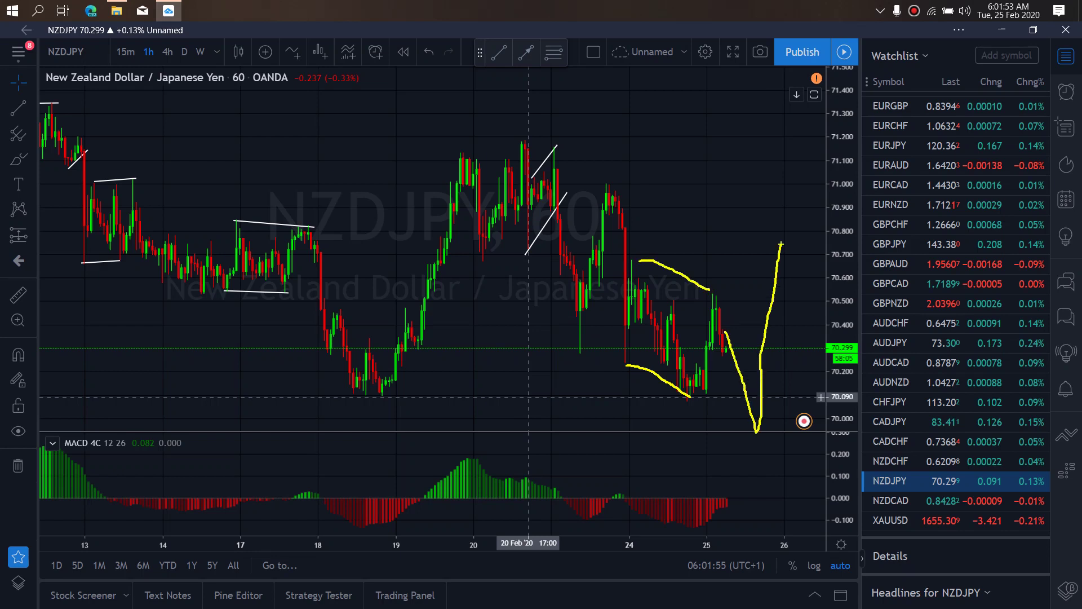
left_click_drag(611, 186, 780, 248)
left_click_drag(568, 344, 723, 424)
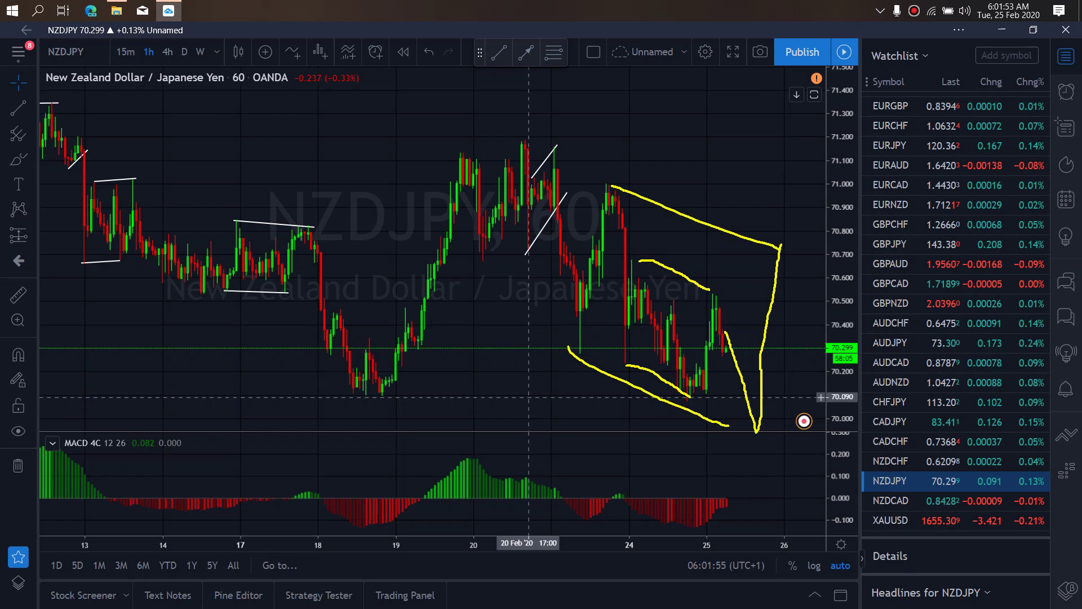
- Add a steep fall, a zigzag near 70.44, a horizontal level with a drop, and a rally back up
mouse_move(787, 245)
left_mouse_down()
mouse_move(828, 322)
mouse_move(862, 512)
left_mouse_up()
left_click_drag(808, 344, 829, 327)
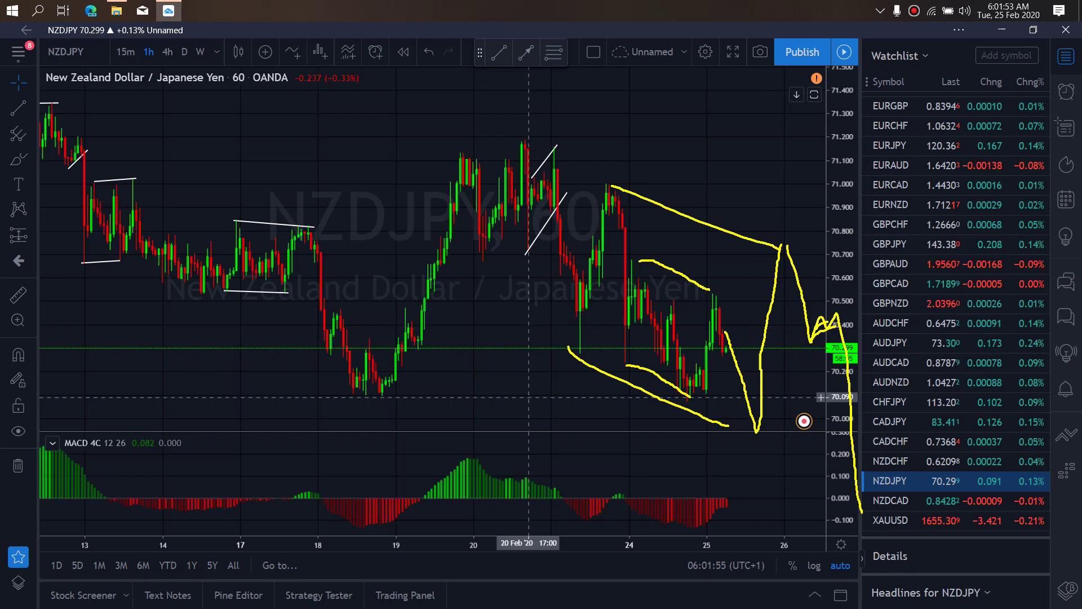
left_click_drag(698, 343, 749, 342)
mouse_move(726, 356)
left_mouse_down()
mouse_move(743, 352)
mouse_move(737, 397)
mouse_move(751, 438)
left_mouse_up()
left_click_drag(677, 409, 708, 416)
left_click_drag(806, 338, 837, 323)
left_click_drag(758, 431, 785, 249)
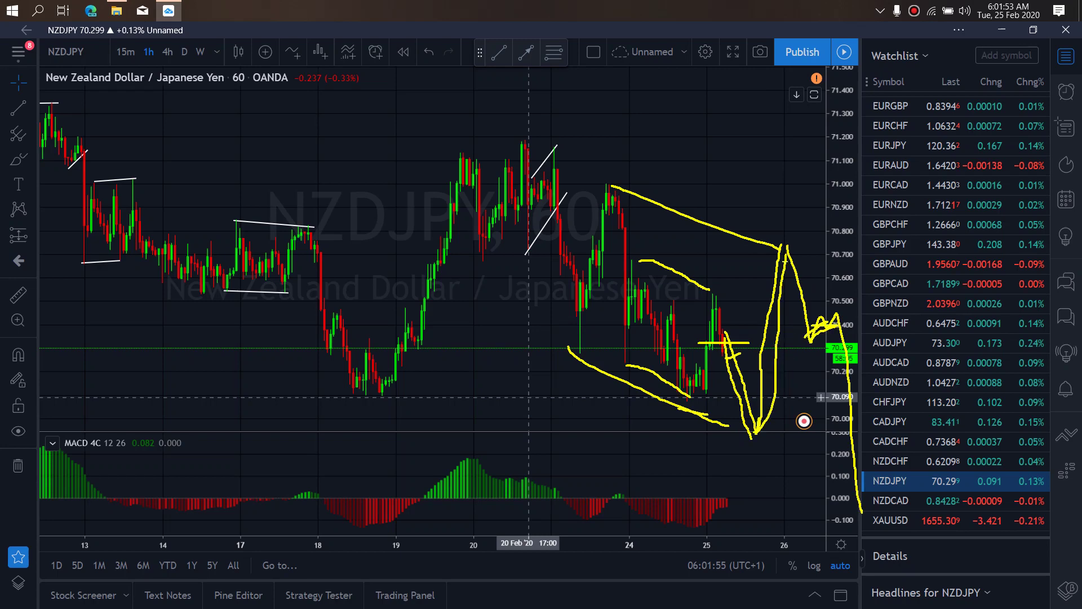